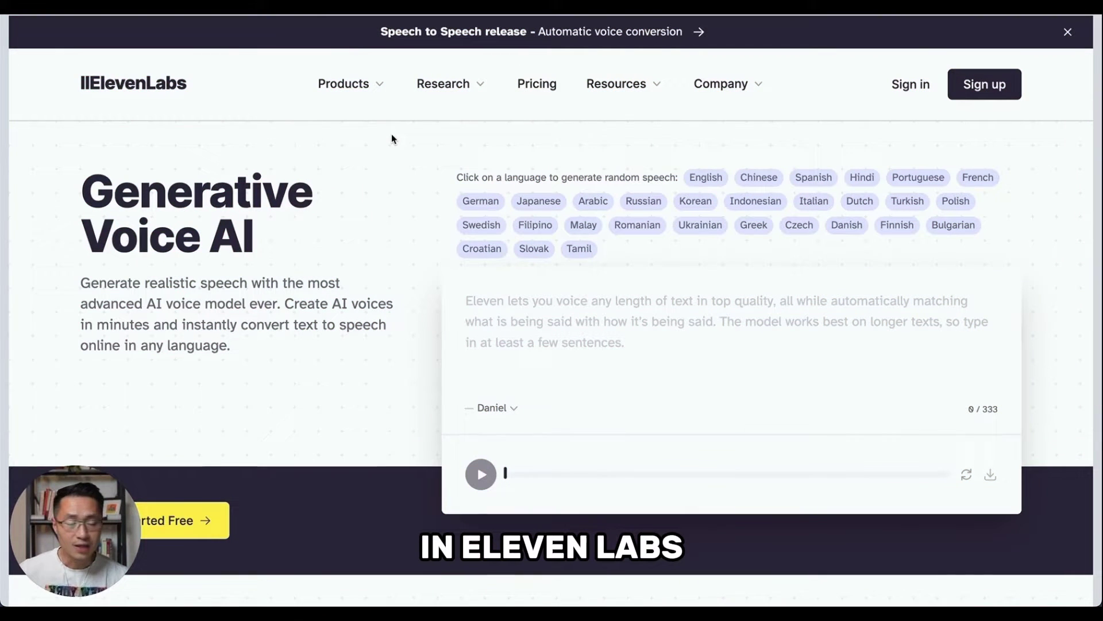
# Scroll down the ElevenLabs homepage.
pyautogui.scroll(-1, 391, 139)
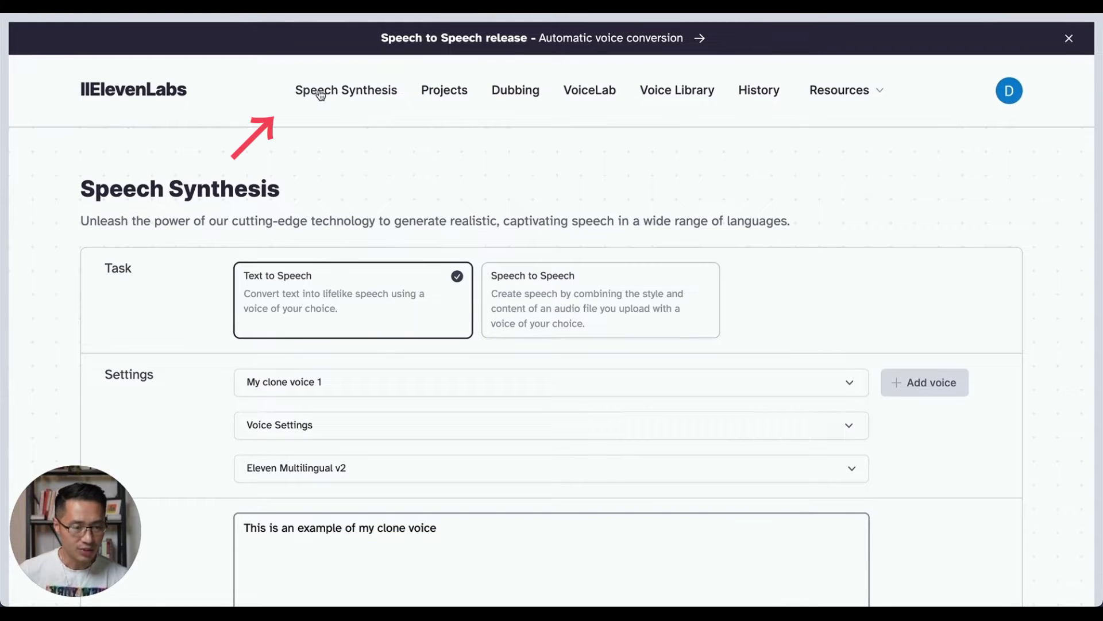
# Open Speech Synthesis and put the cursor in the Text to Speech text box.
pyautogui.click(358, 91)
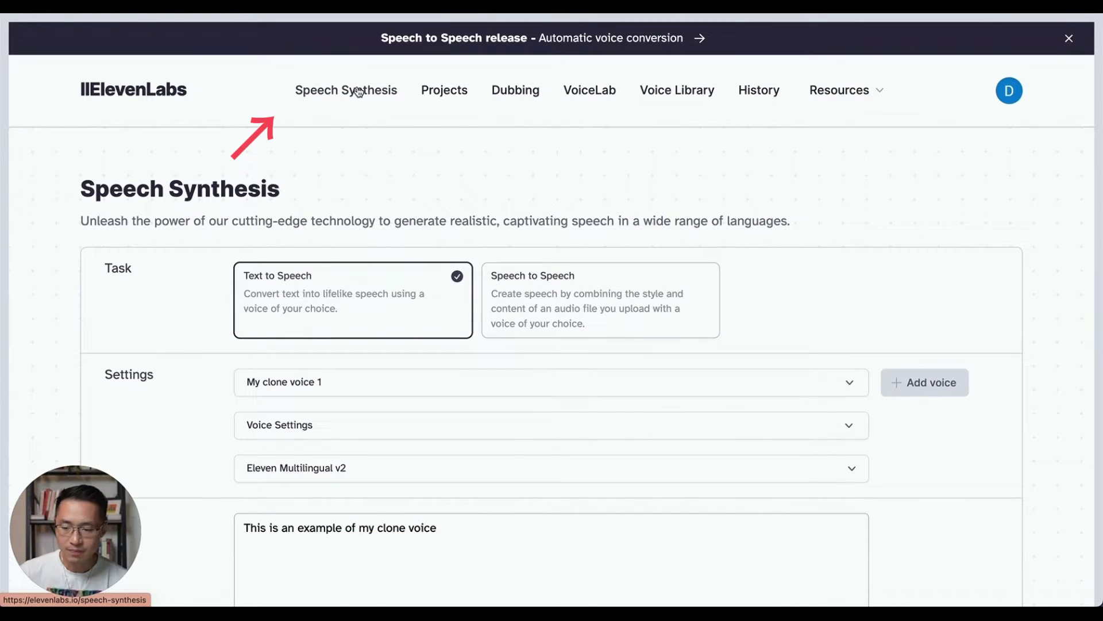
pyautogui.scroll(-3, 357, 91)
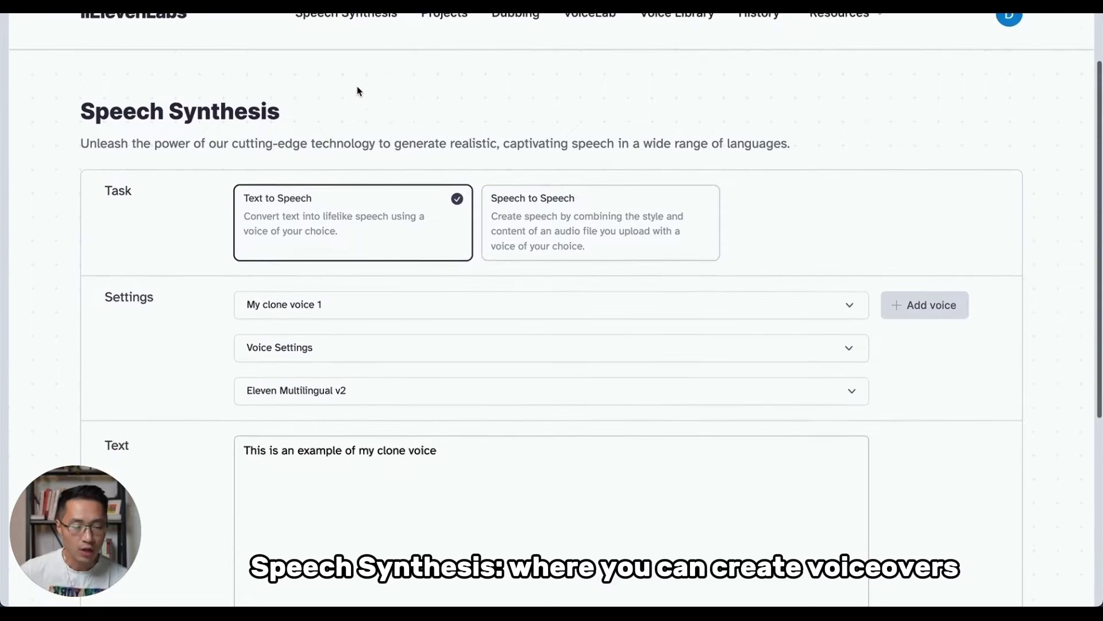
pyautogui.scroll(-1, 357, 91)
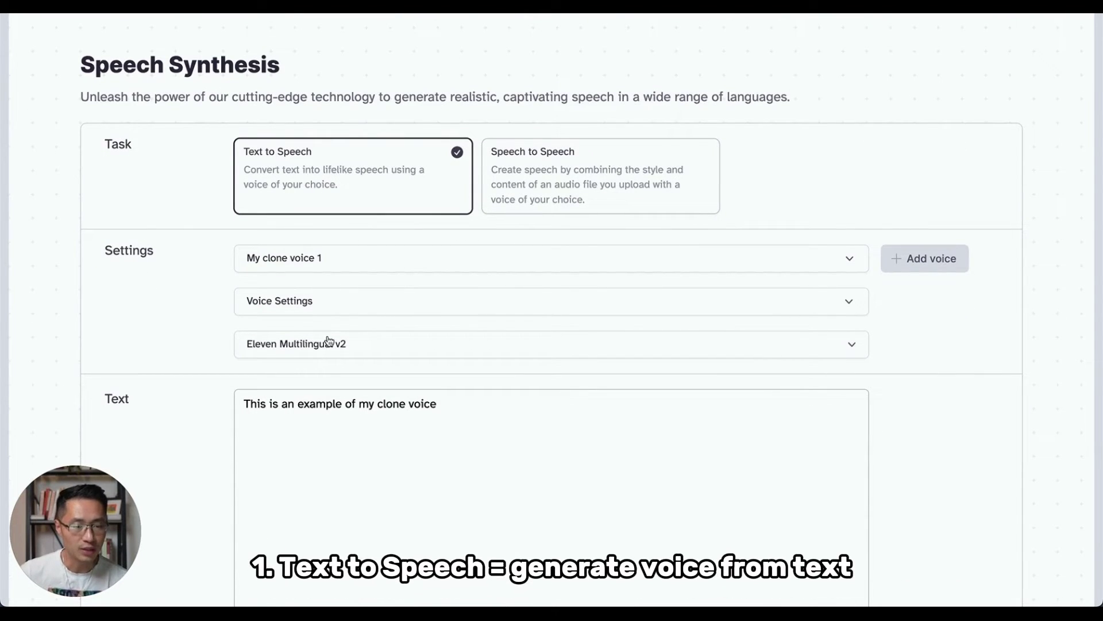
pyautogui.click(328, 431)
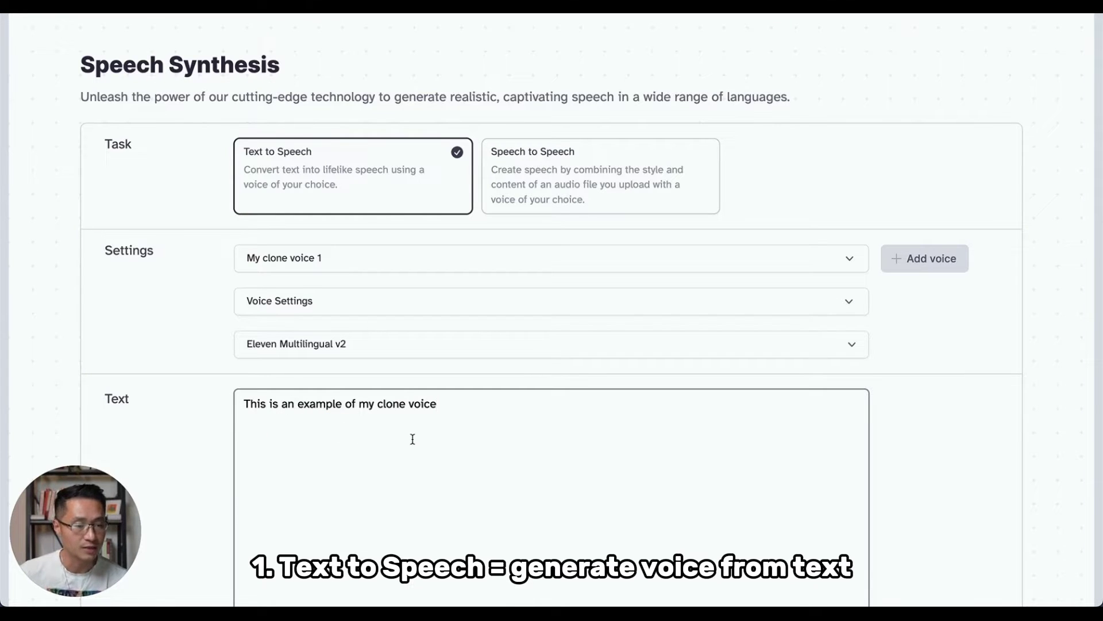
# Switch the task to Speech to Speech and scroll to the audio upload area.
pyautogui.click(541, 174)
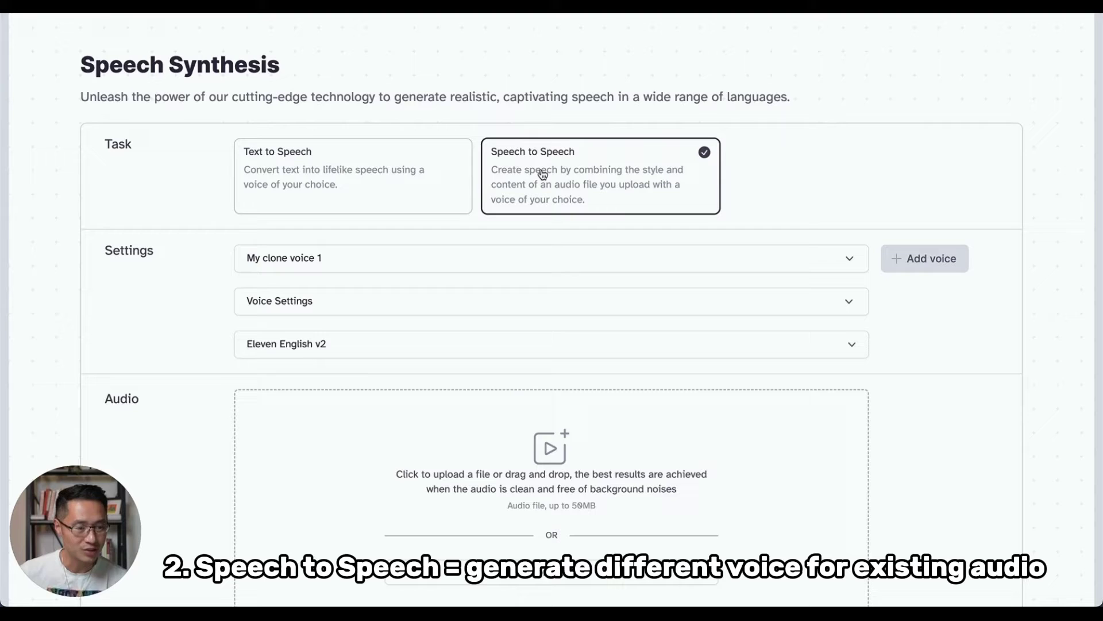
pyautogui.click(646, 118)
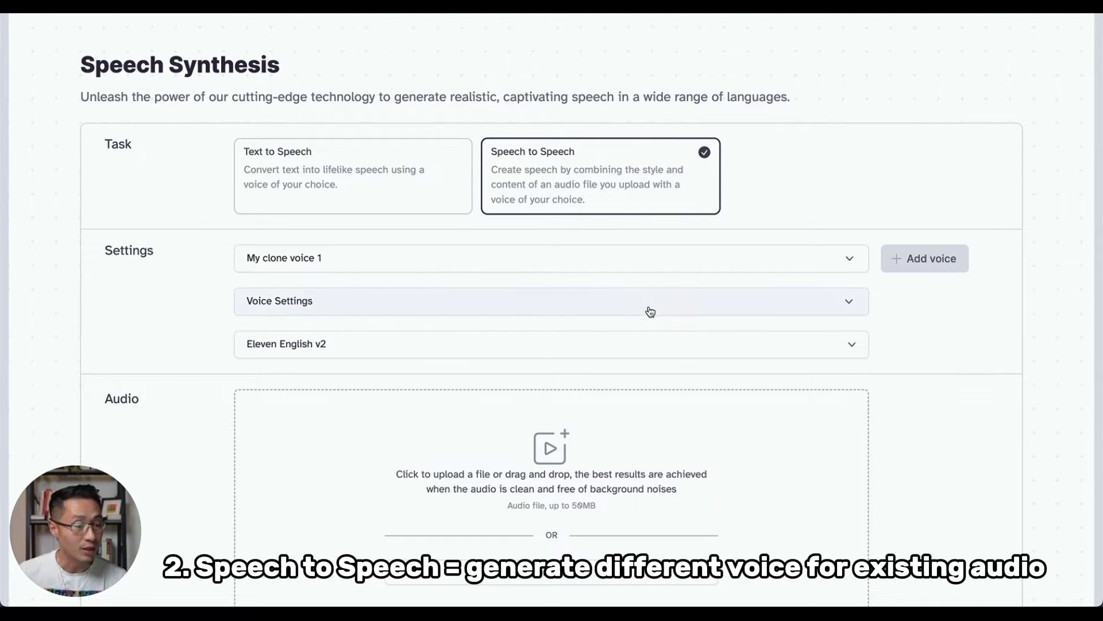
pyautogui.scroll(-1, 648, 310)
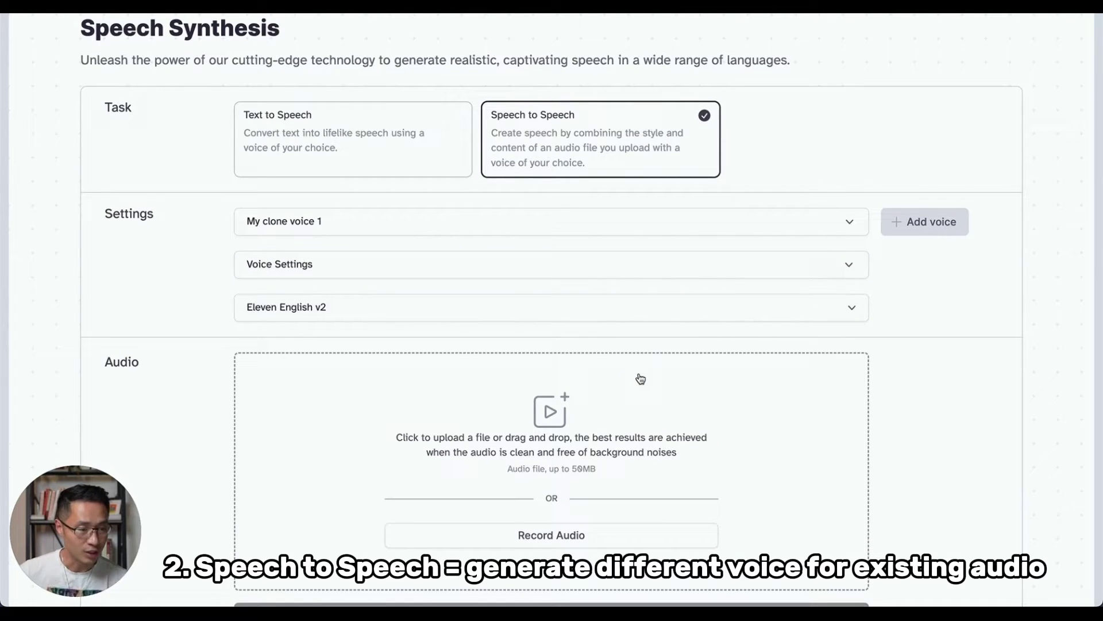
pyautogui.scroll(-1, 641, 378)
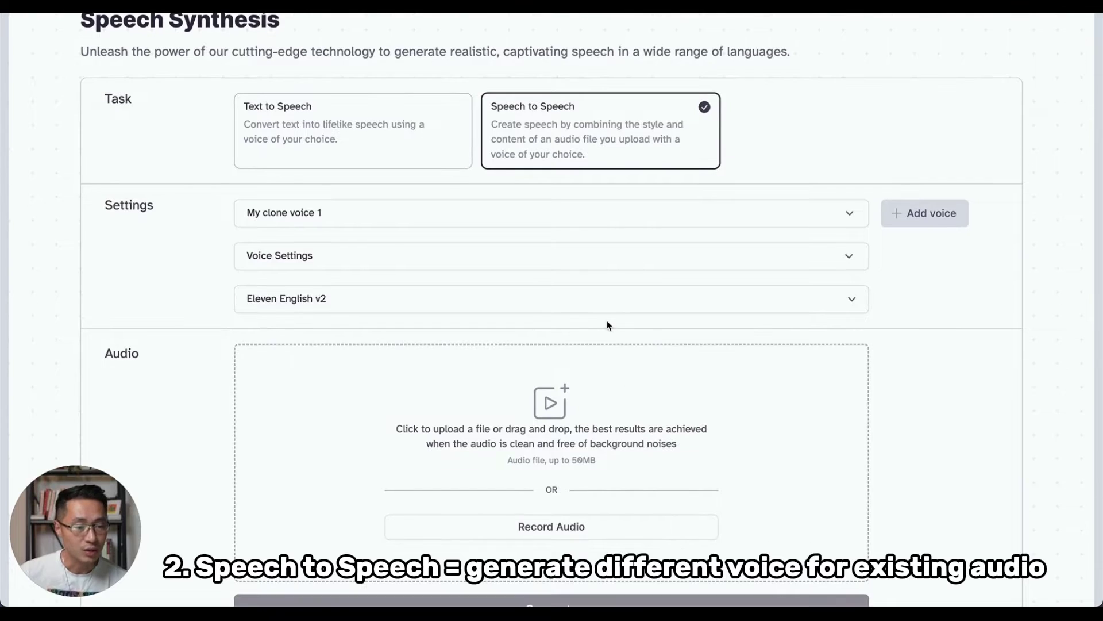
pyautogui.scroll(-1, 573, 292)
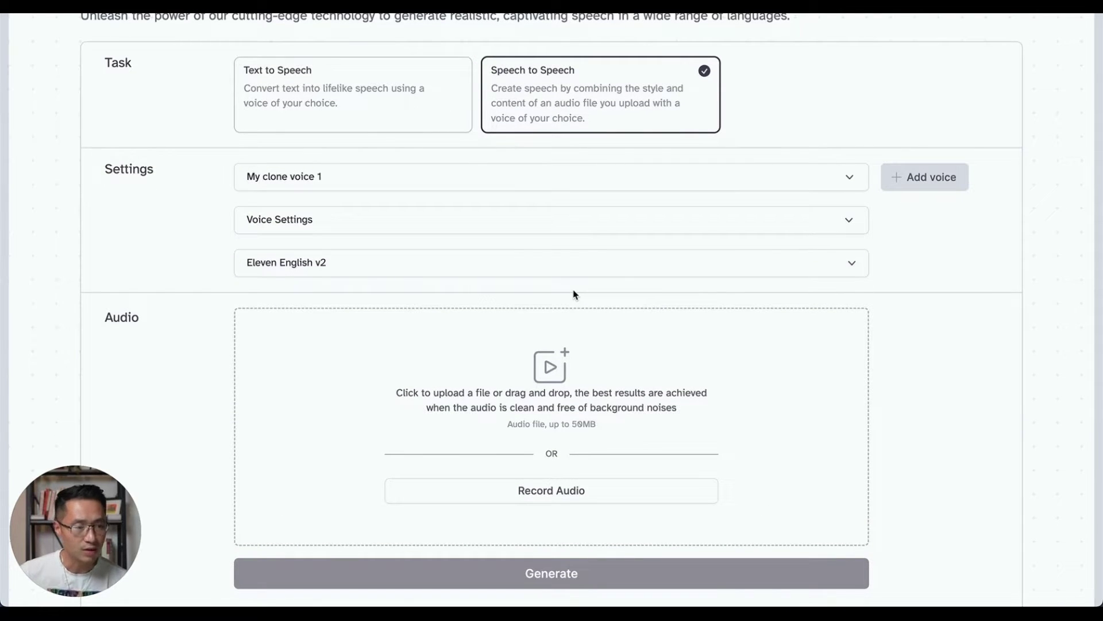
# Visit the Projects, Dubbing and VoiceLab pages.
pyautogui.click(441, 90)
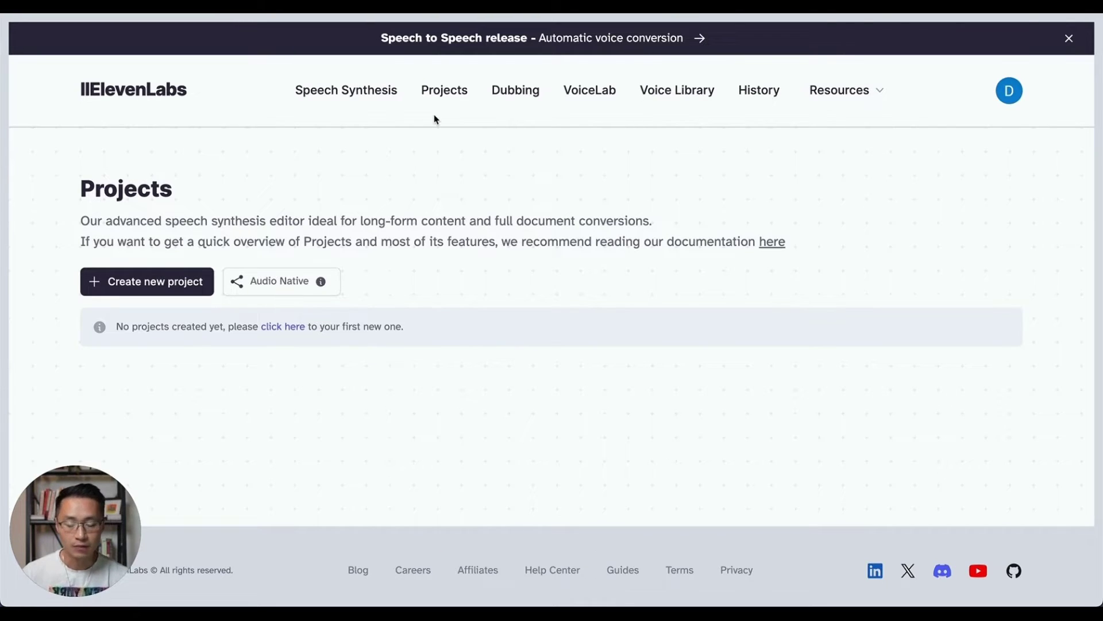
pyautogui.click(527, 125)
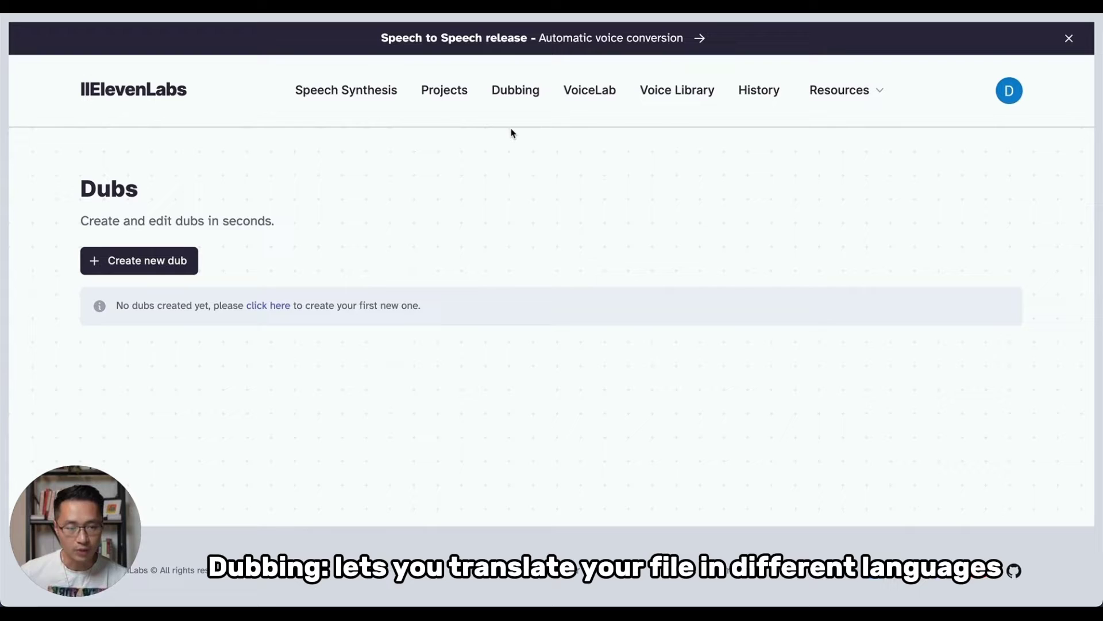
pyautogui.click(591, 89)
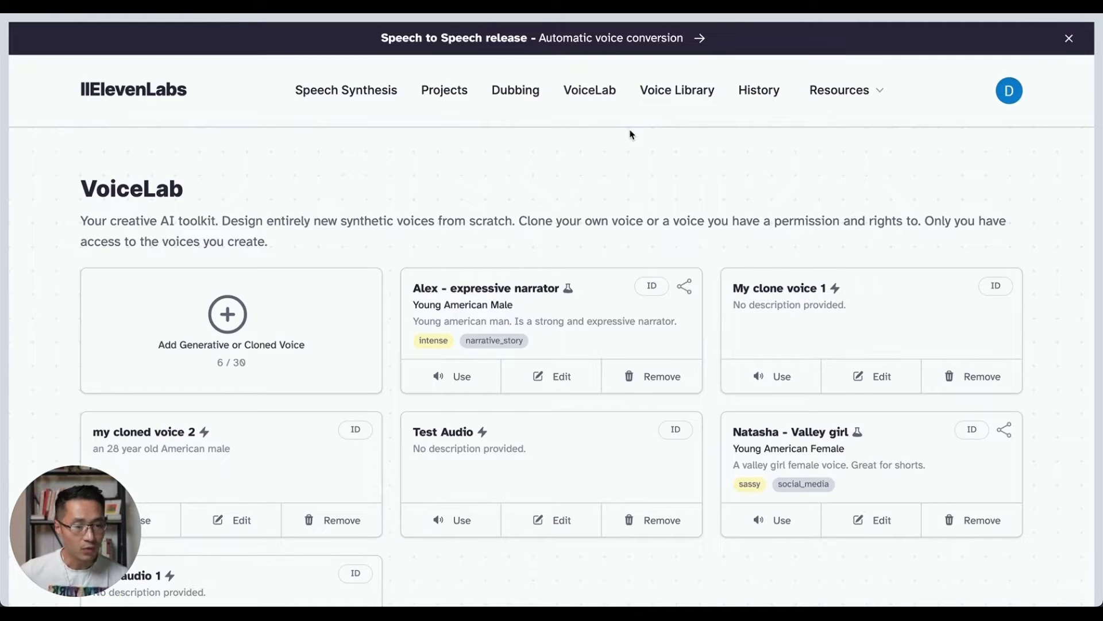
pyautogui.scroll(-1, 631, 135)
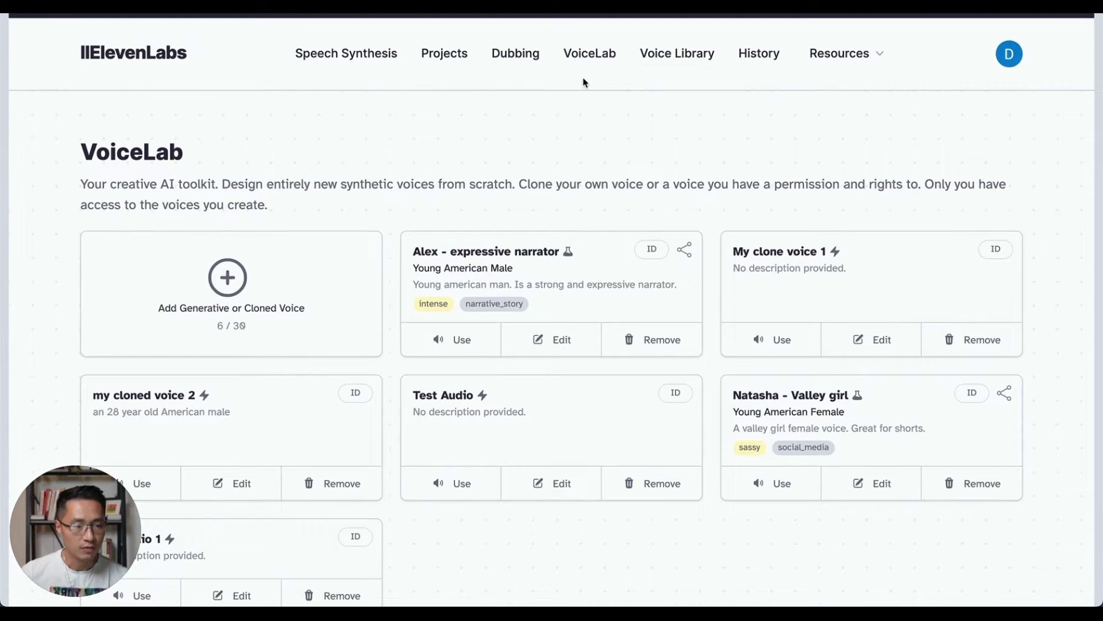
# Open and dismiss the Add Generative or Cloned Voice chooser, then go to Voice Library.
pyautogui.click(213, 289)
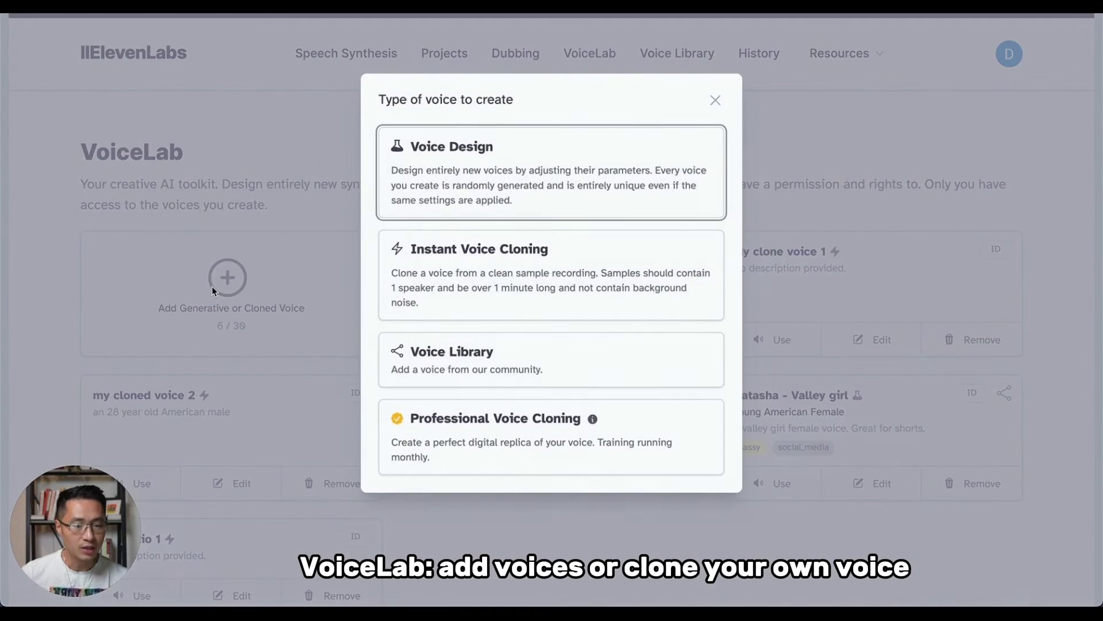
pyautogui.click(223, 326)
pyautogui.click(675, 56)
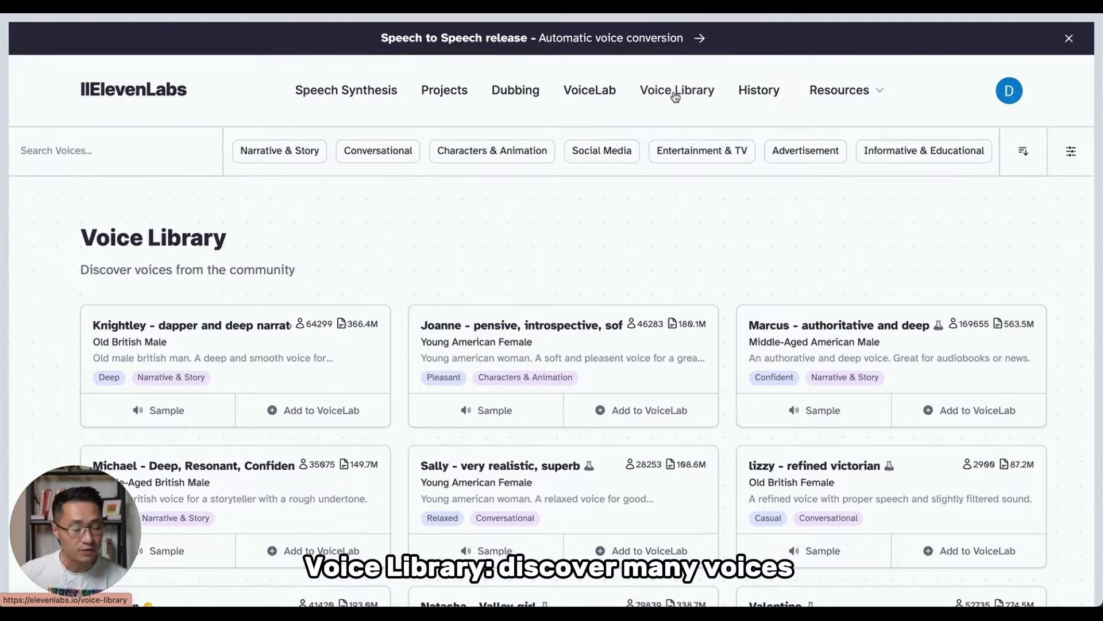
# Open the History page.
pyautogui.click(756, 95)
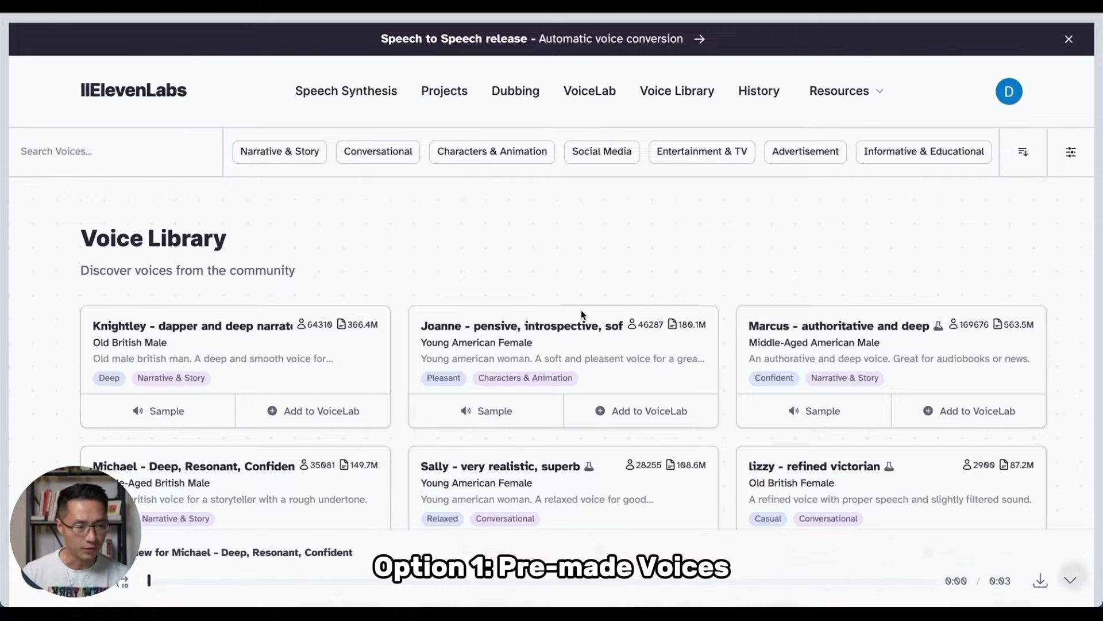
pyautogui.scroll(-3, 739, 170)
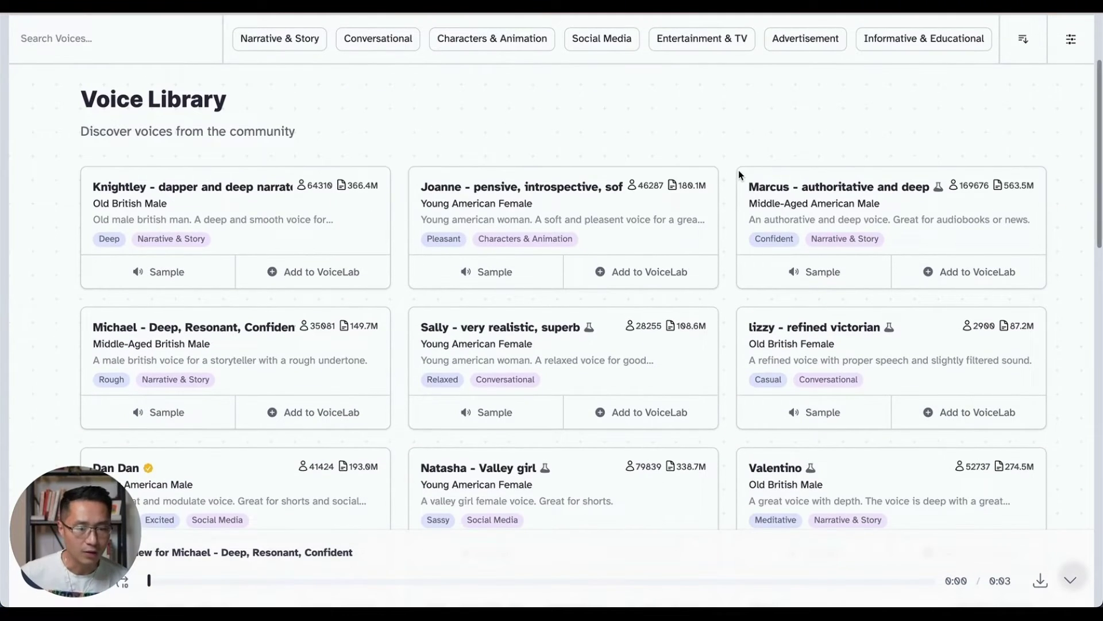
pyautogui.scroll(-1, 739, 170)
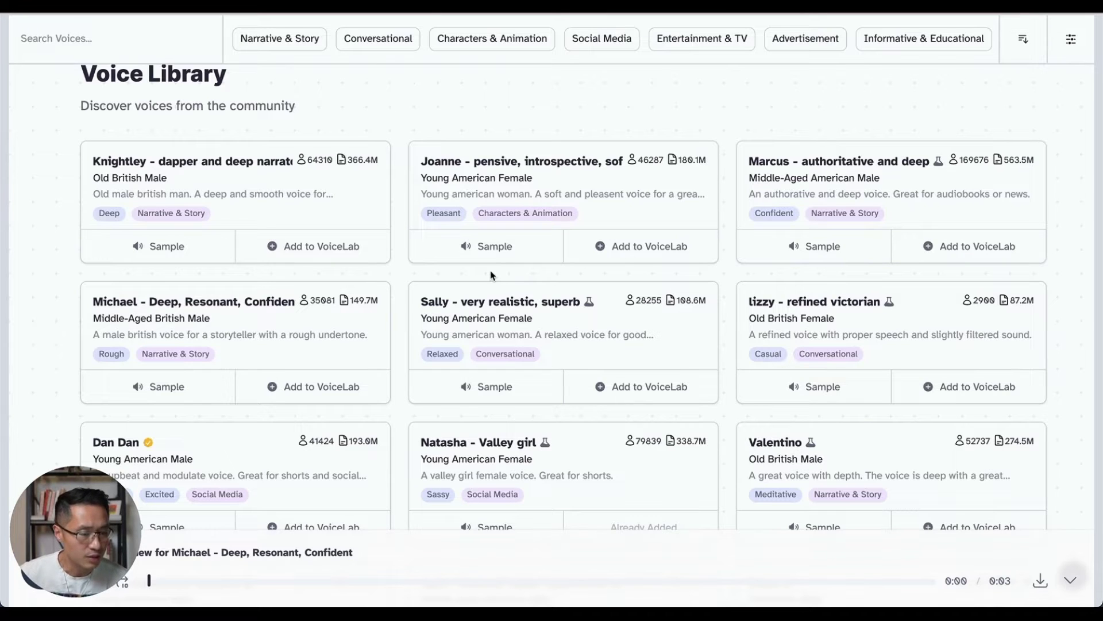
pyautogui.scroll(-1, 491, 272)
pyautogui.click(493, 244)
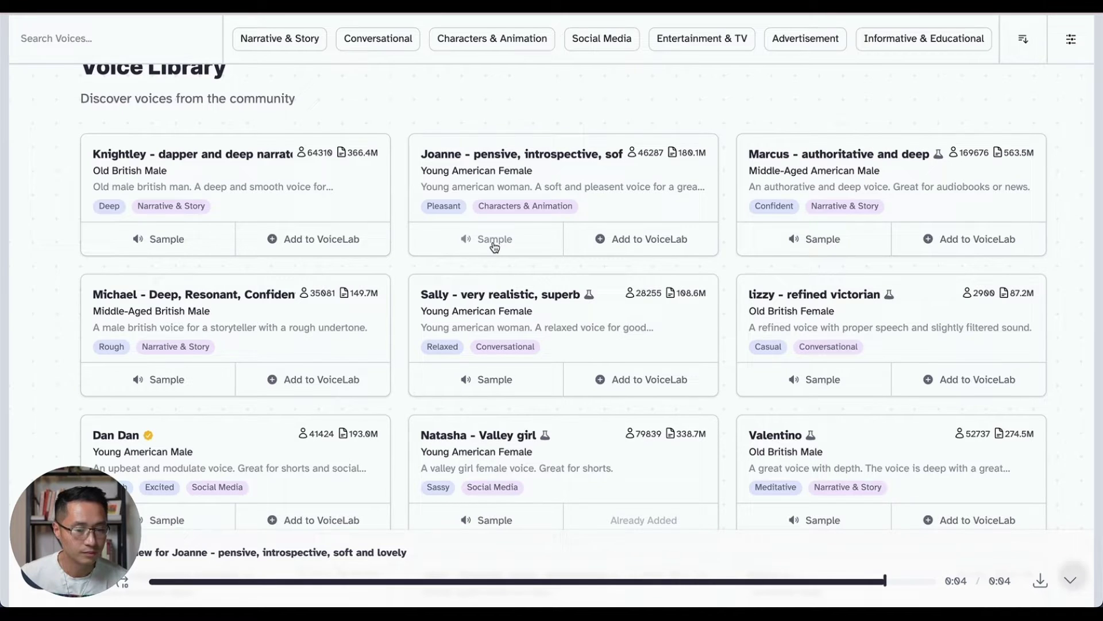
pyautogui.scroll(-1, 492, 246)
pyautogui.click(165, 347)
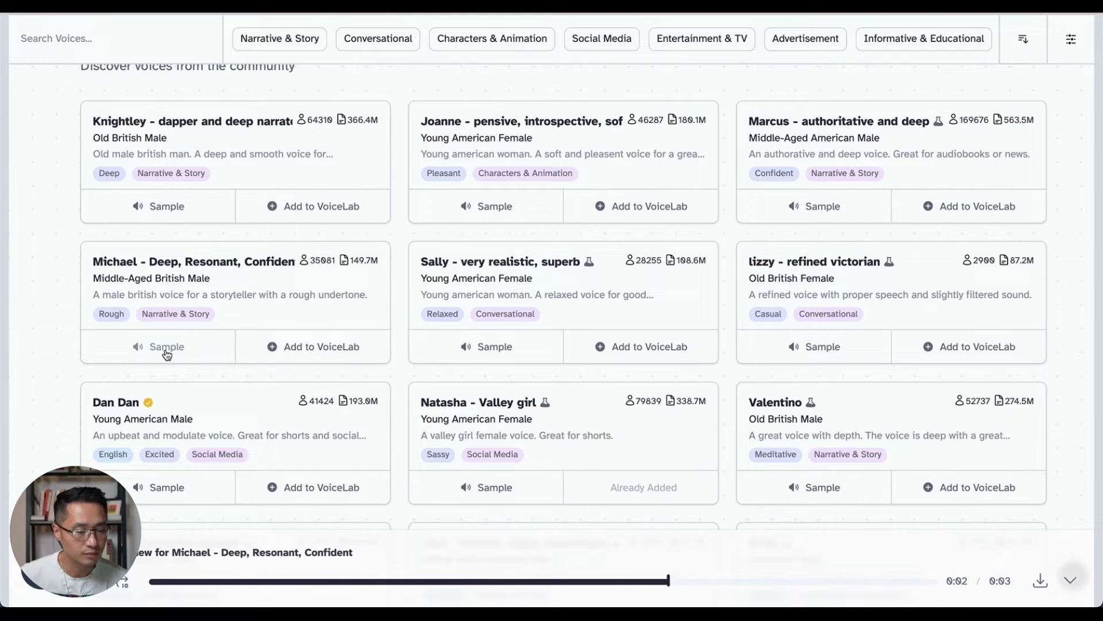
pyautogui.scroll(-1, 566, 223)
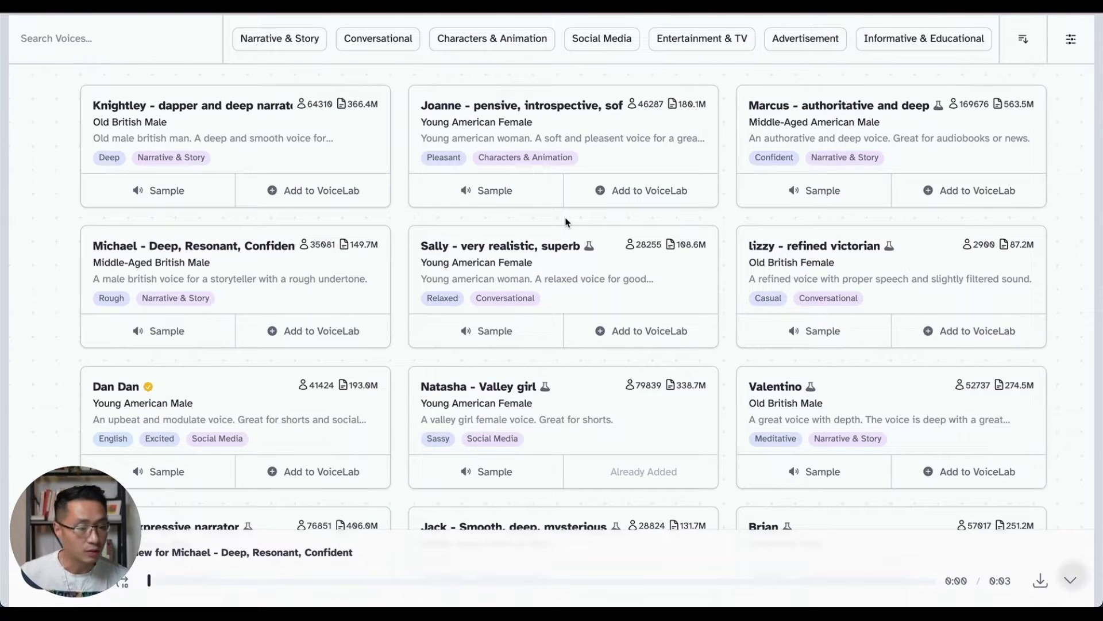
# Add Joanne's voice to VoiceLab and find it in the VoiceLab voice list.
pyautogui.click(643, 192)
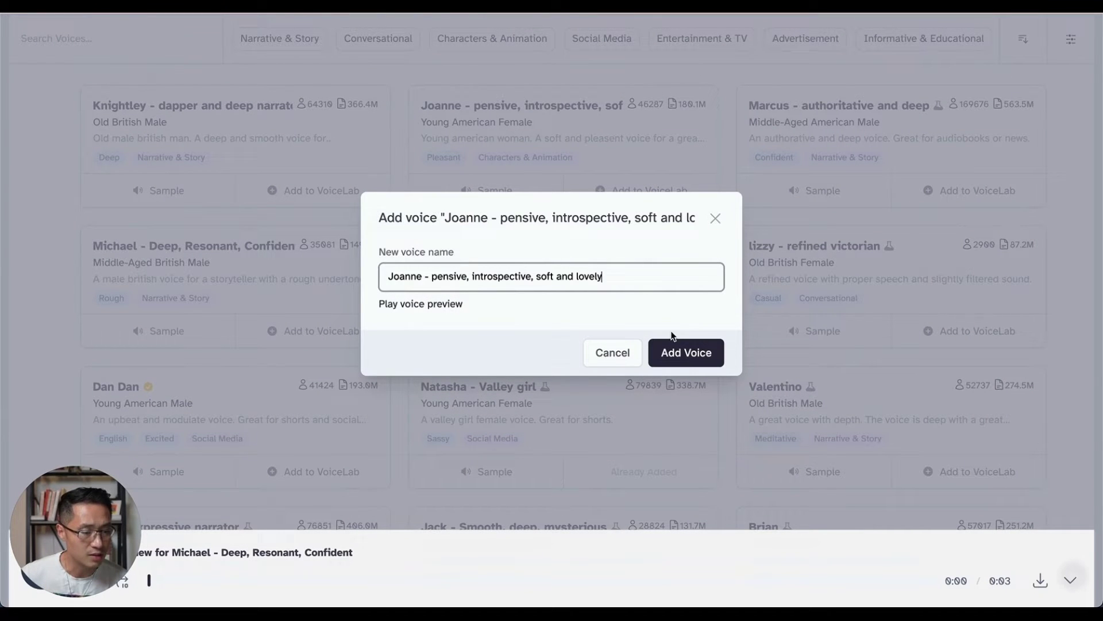
pyautogui.click(672, 351)
pyautogui.click(706, 351)
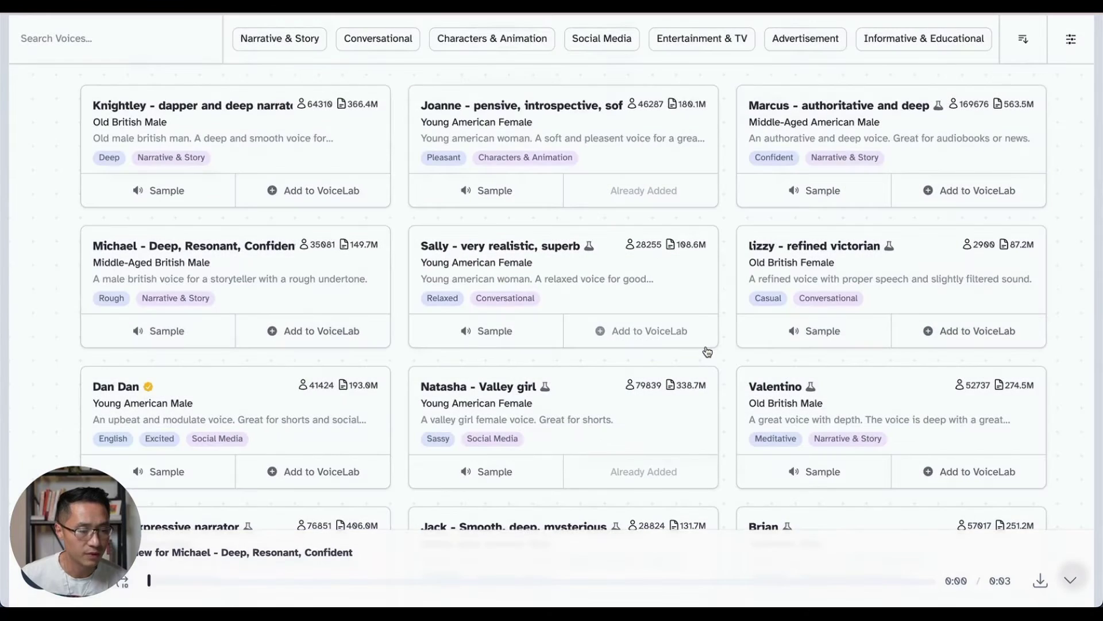
pyautogui.scroll(5, 708, 351)
pyautogui.click(590, 91)
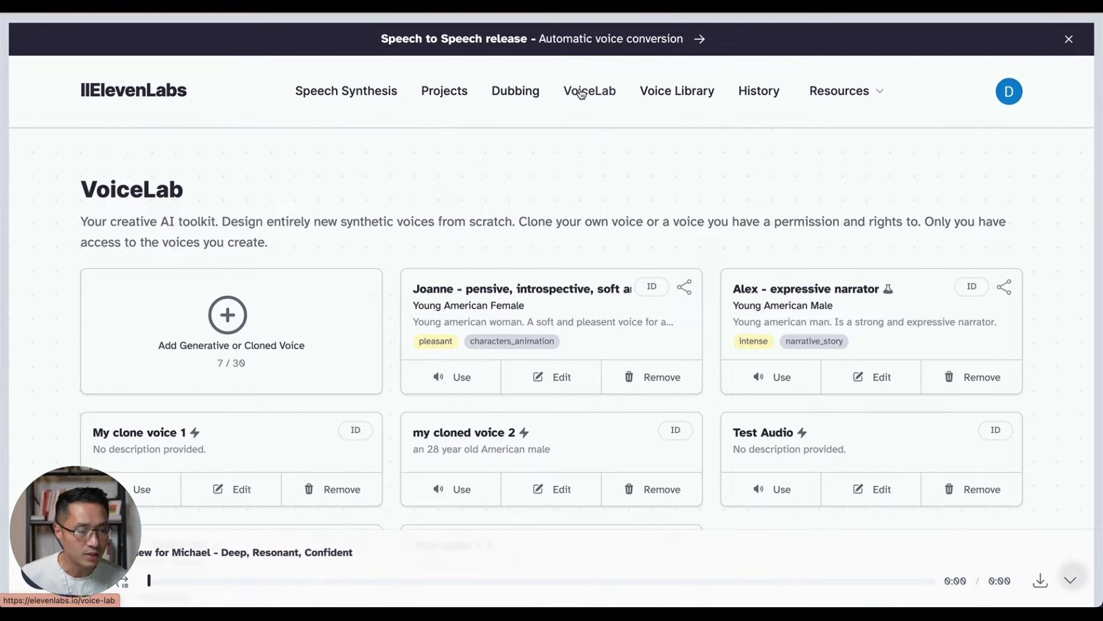
pyautogui.scroll(-1, 656, 222)
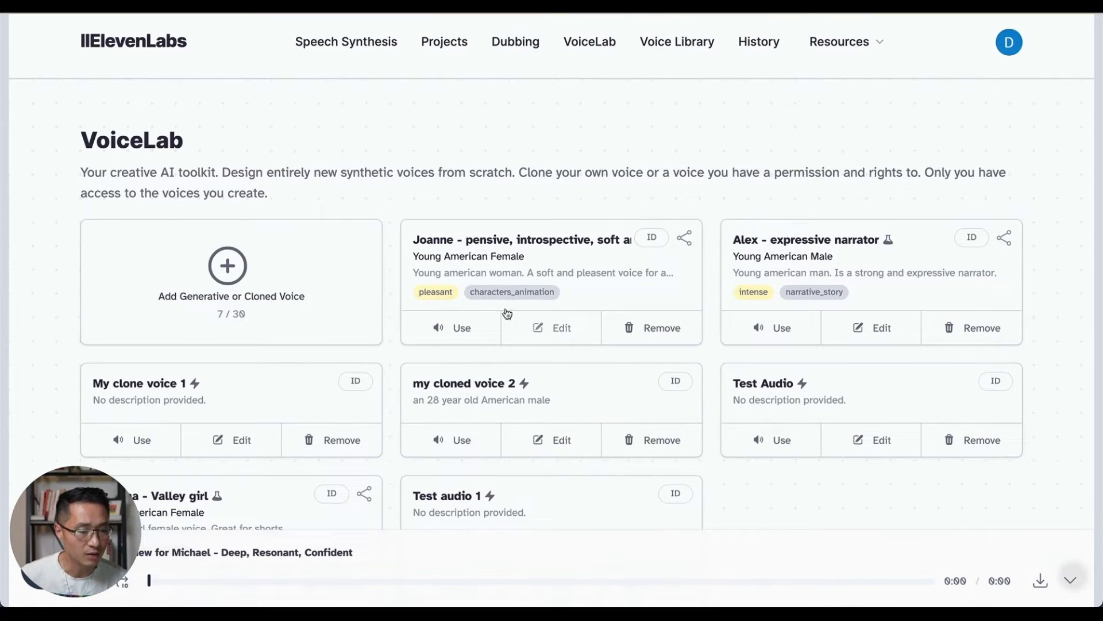
# Use Joanne's voice to generate speech of 'This is how to use pre-made voices'.
pyautogui.click(466, 327)
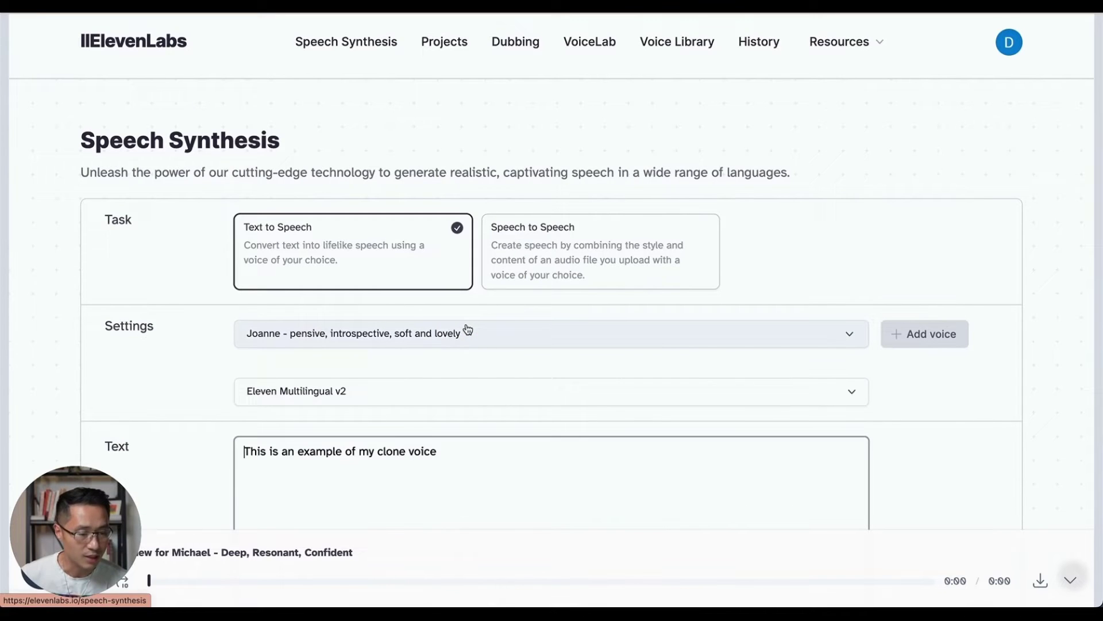
pyautogui.scroll(-3, 454, 288)
pyautogui.click(453, 315)
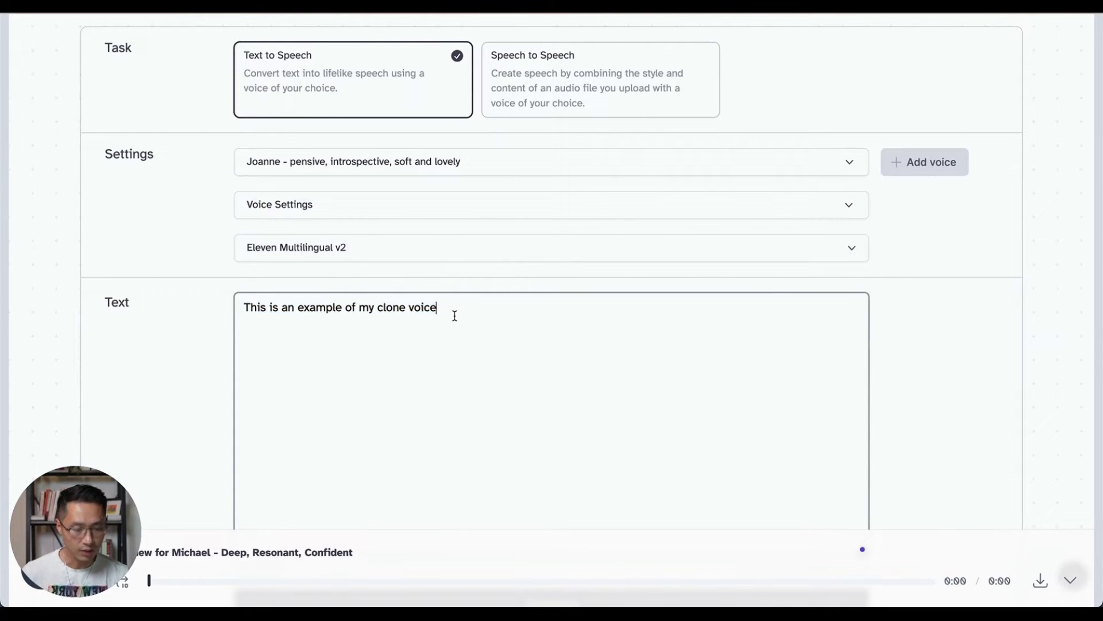
pyautogui.hotkey('ctrl', 'a')
pyautogui.write('This is h')
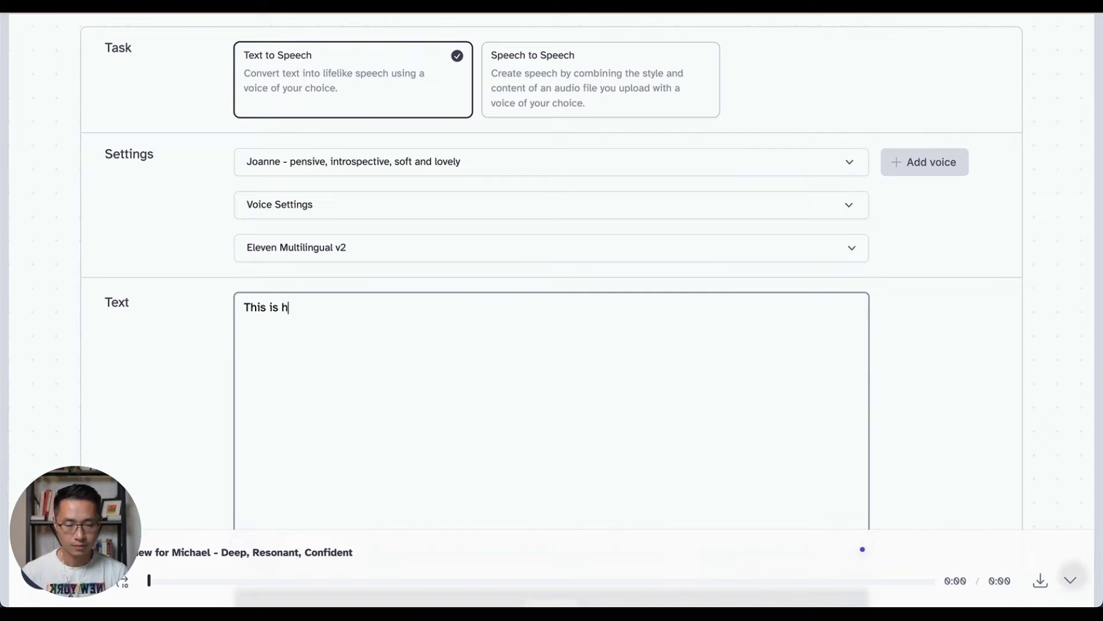
pyautogui.write('ow to use pre-made voices')
pyautogui.scroll(-3, 202, 349)
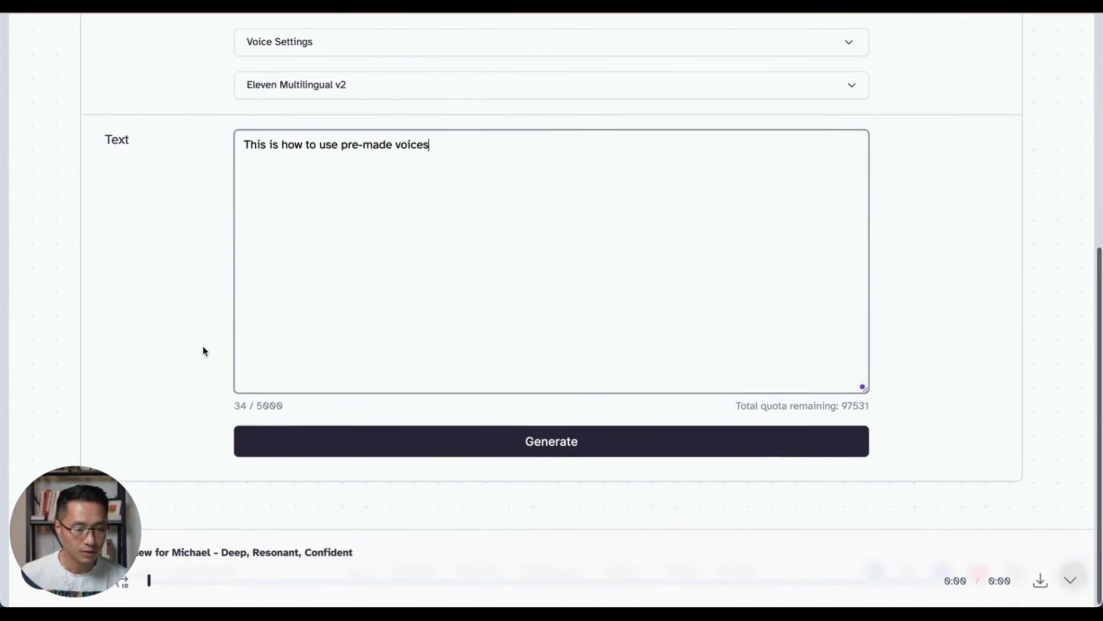
pyautogui.click(530, 446)
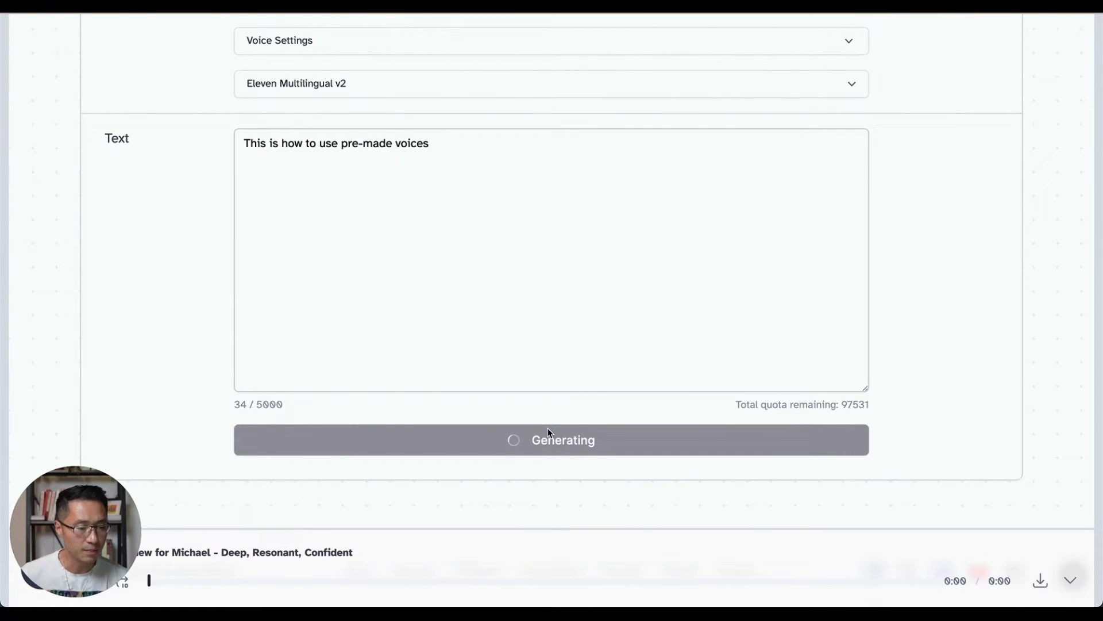
pyautogui.scroll(1, 913, 357)
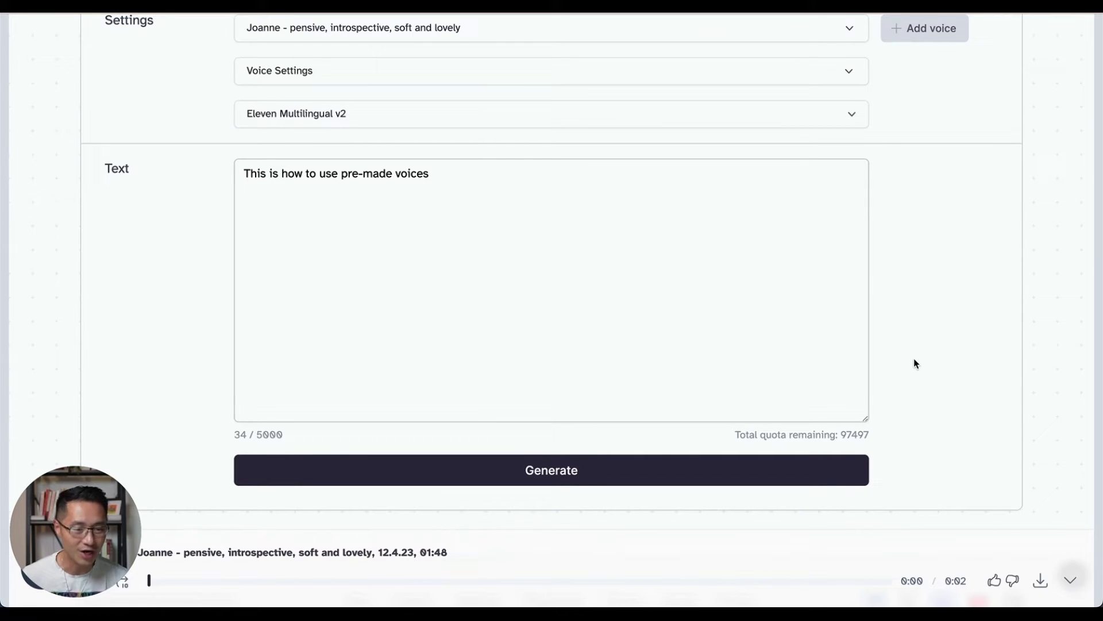
# Go to VoiceLab and bring up the Add Generative or Cloned Voice type chooser.
pyautogui.scroll(6, 916, 363)
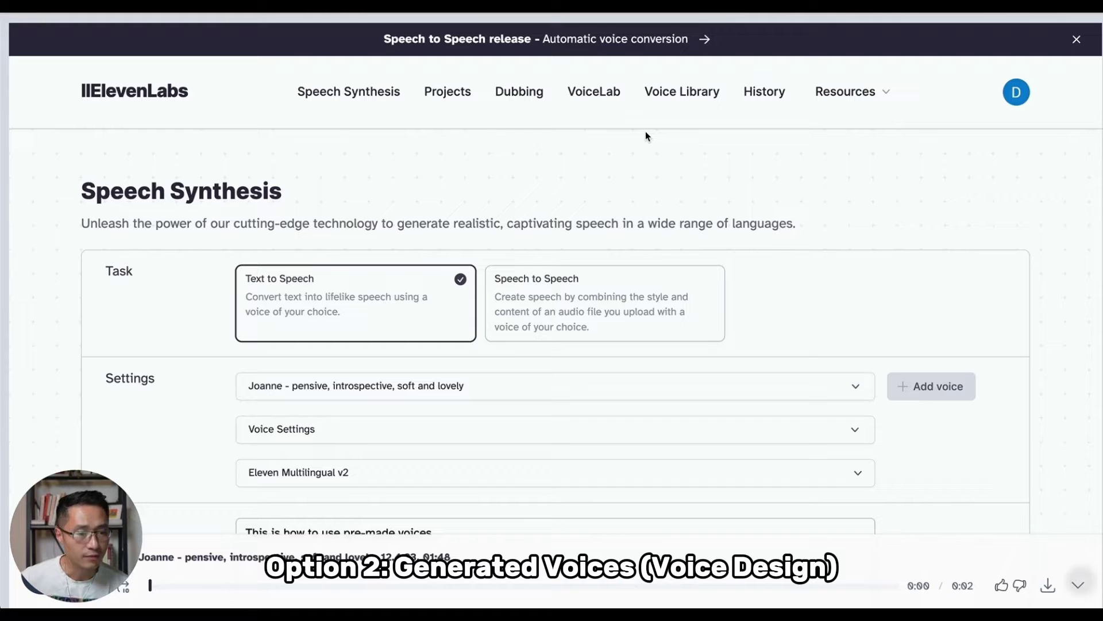
pyautogui.click(594, 94)
pyautogui.scroll(-1, 368, 196)
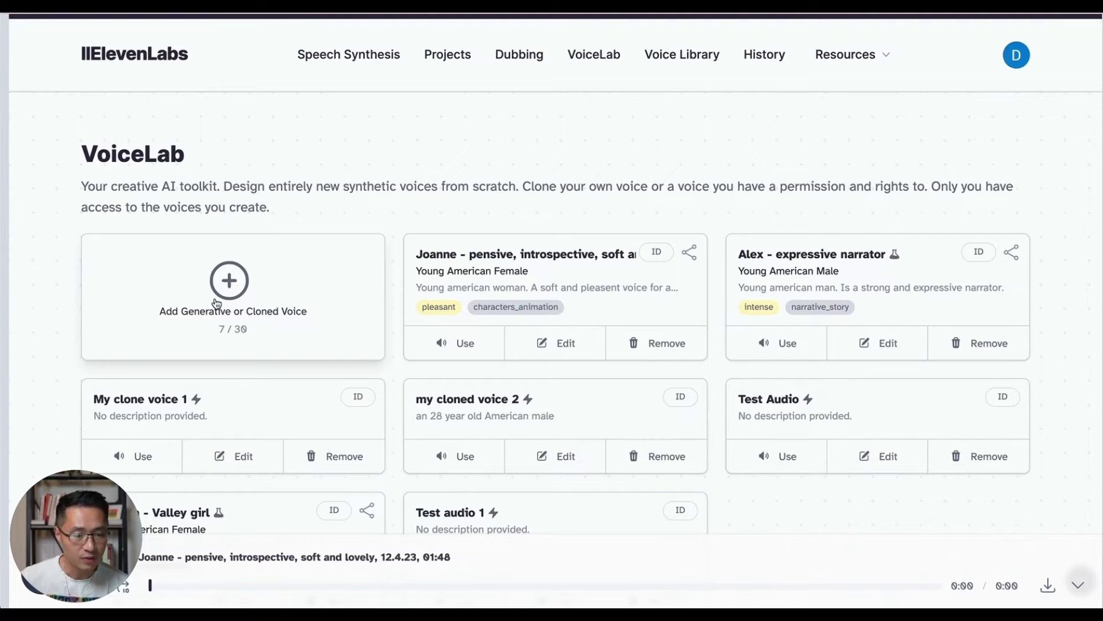
pyautogui.click(217, 303)
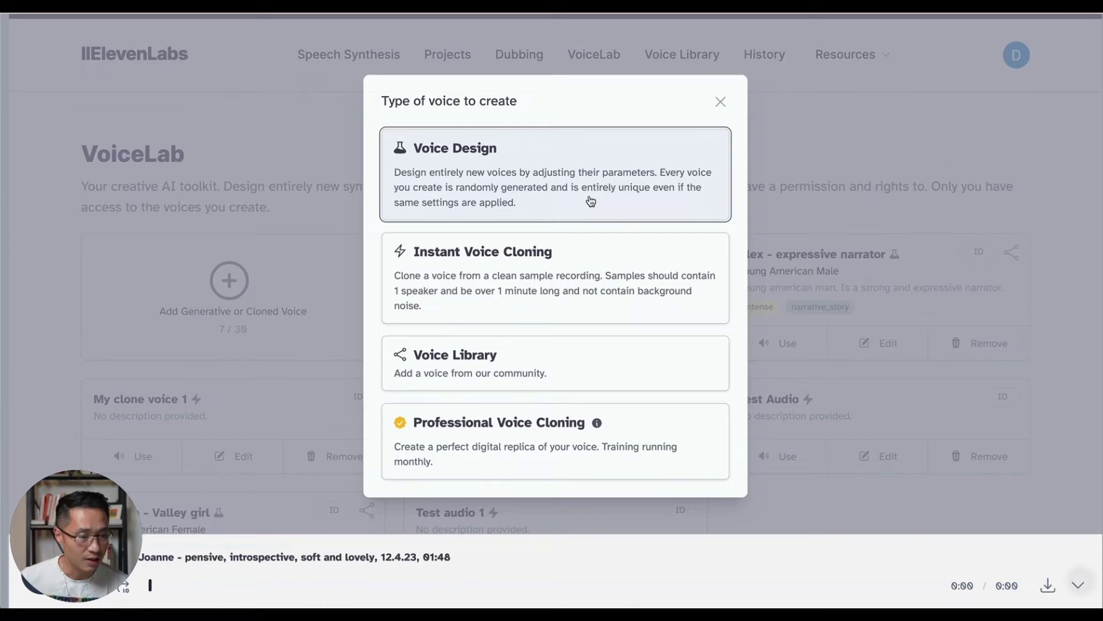
# Choose Voice Design and look over the gender, age and accent options.
pyautogui.click(639, 201)
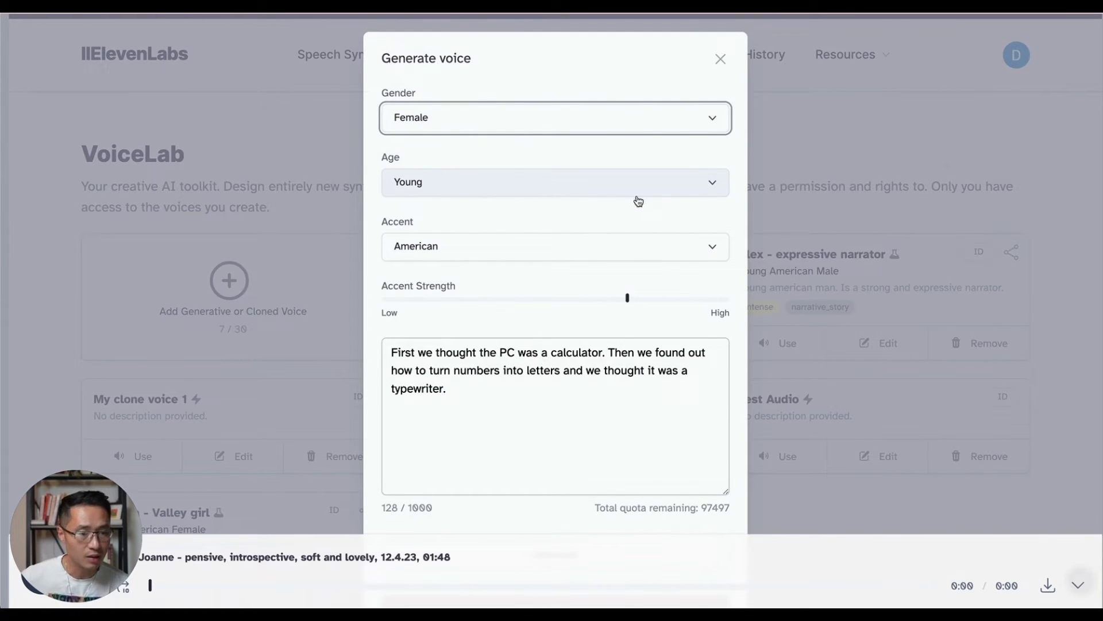
pyautogui.click(475, 96)
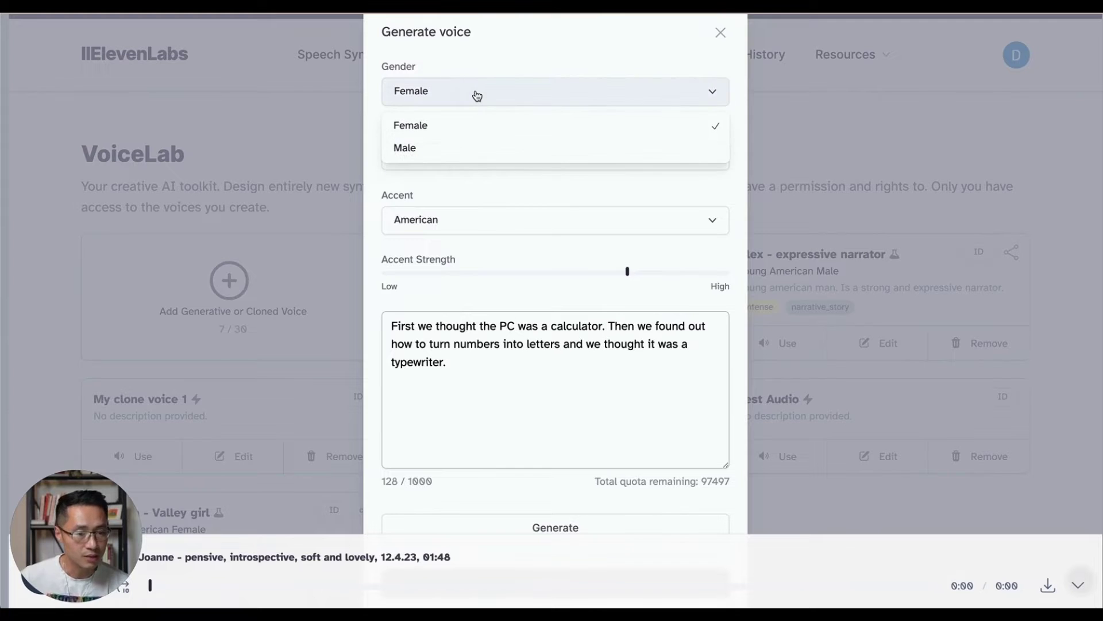
pyautogui.click(475, 94)
pyautogui.click(468, 156)
pyautogui.click(476, 147)
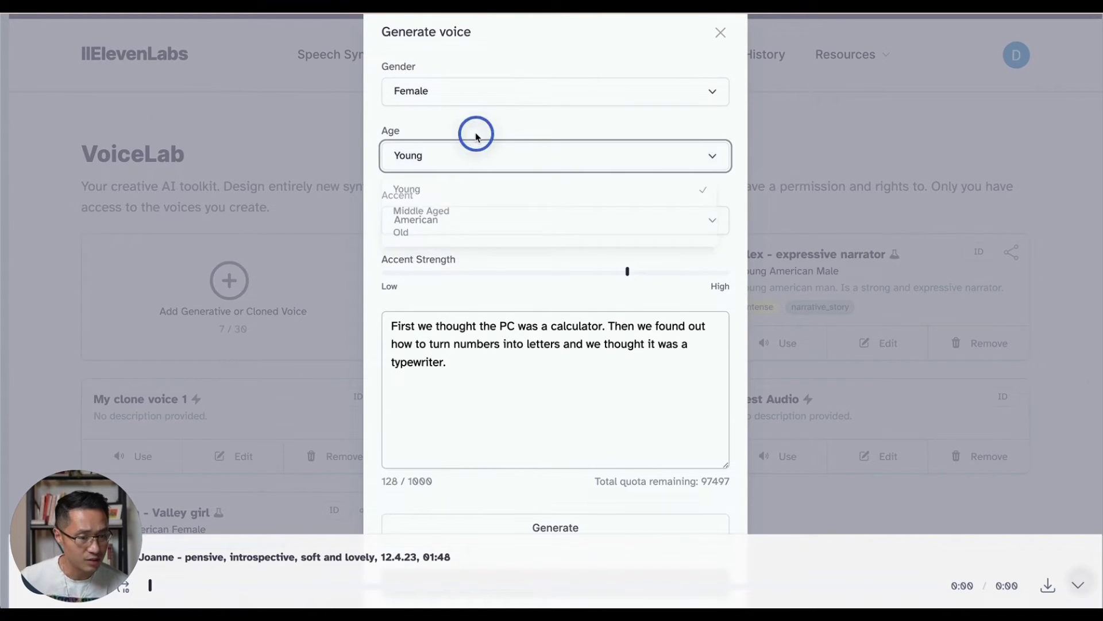
pyautogui.click(471, 192)
pyautogui.click(474, 196)
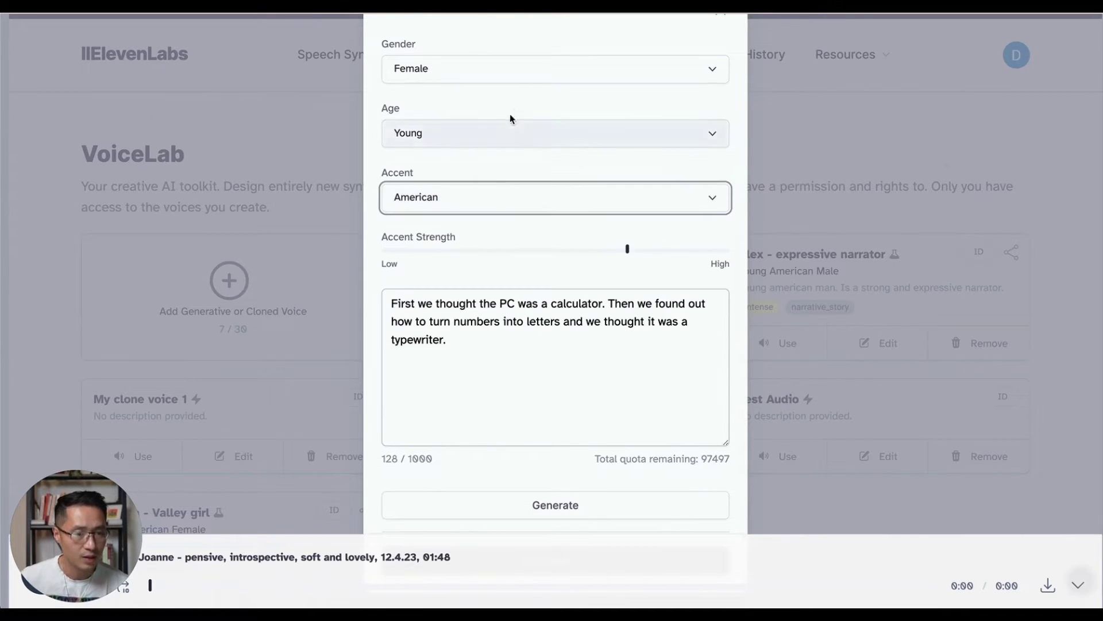
# Set gender to Male, keeping age Young and accent American.
pyautogui.click(515, 79)
pyautogui.click(500, 123)
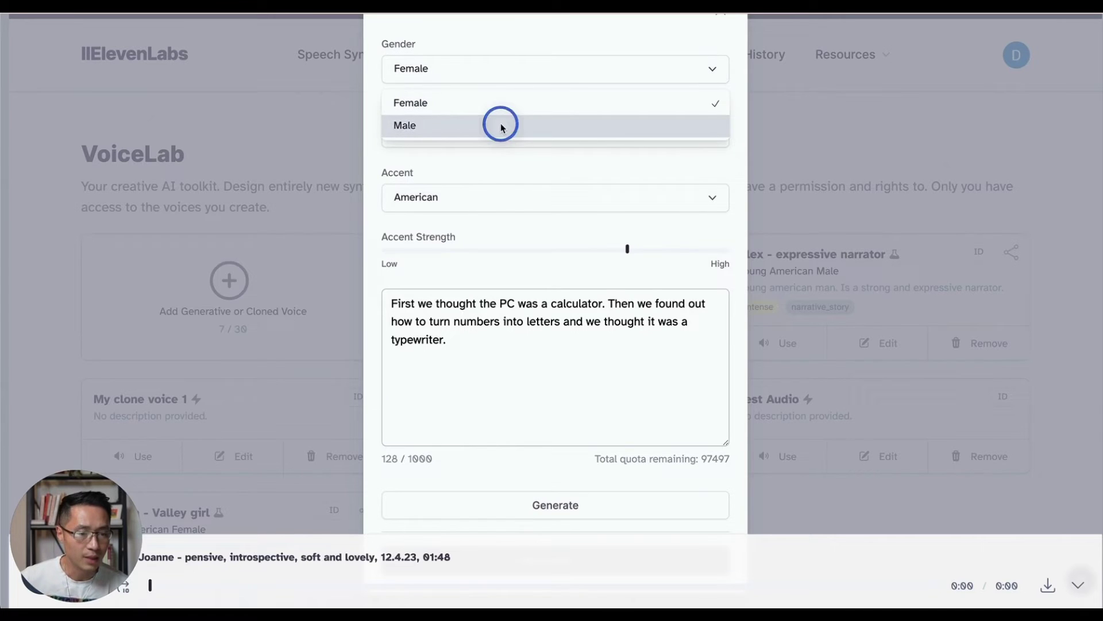
pyautogui.click(502, 138)
pyautogui.click(498, 176)
pyautogui.scroll(-1, 497, 172)
pyautogui.click(499, 170)
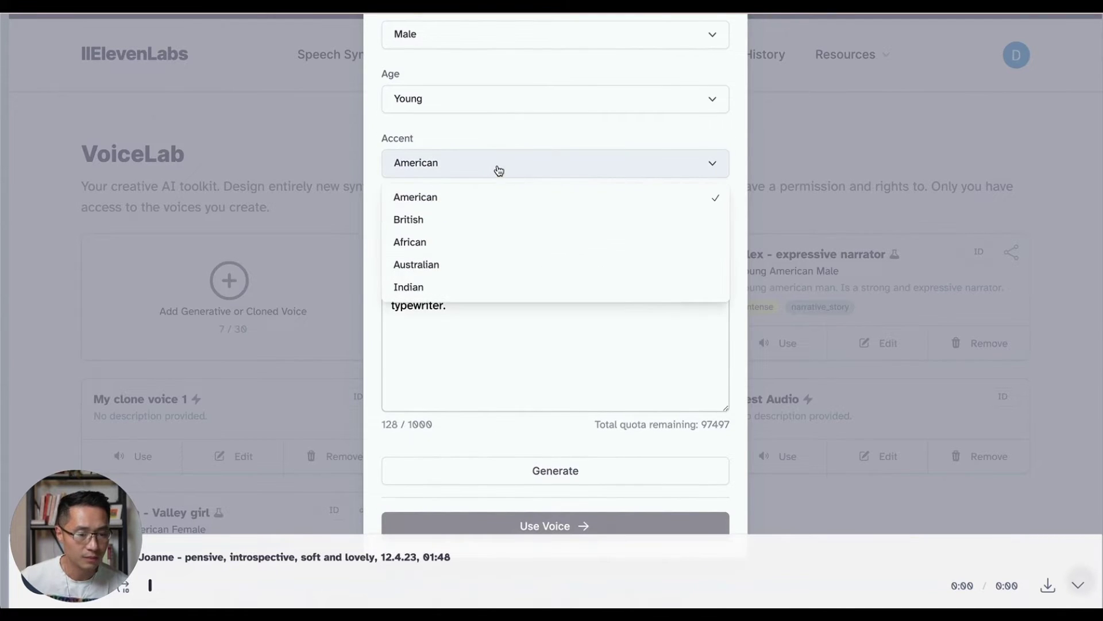
pyautogui.click(470, 202)
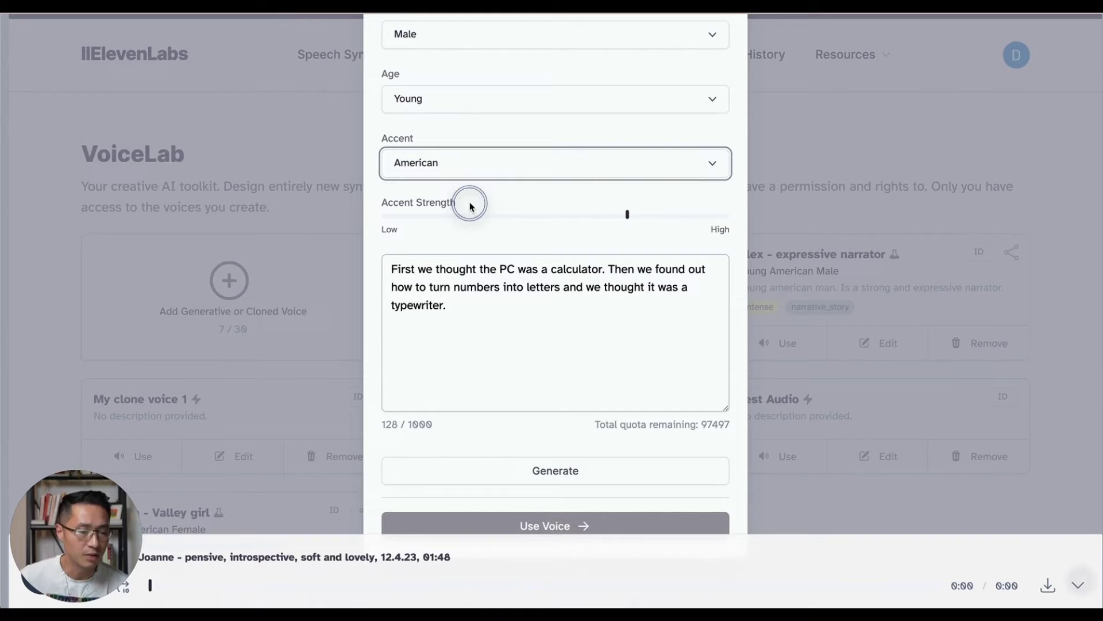
pyautogui.scroll(-1, 470, 201)
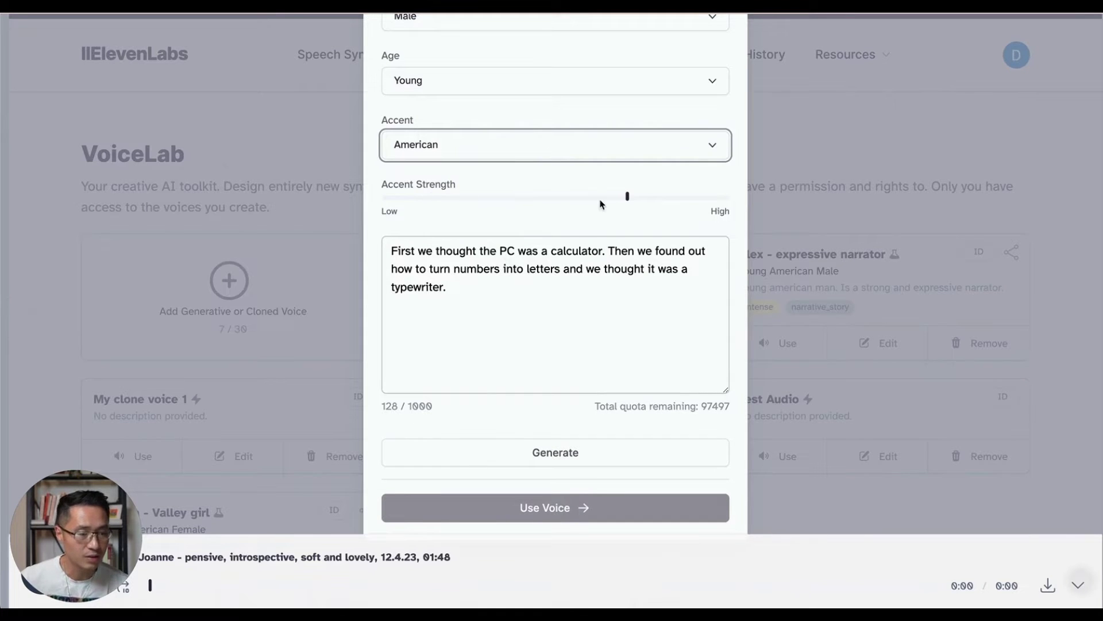
pyautogui.moveTo(627, 200)
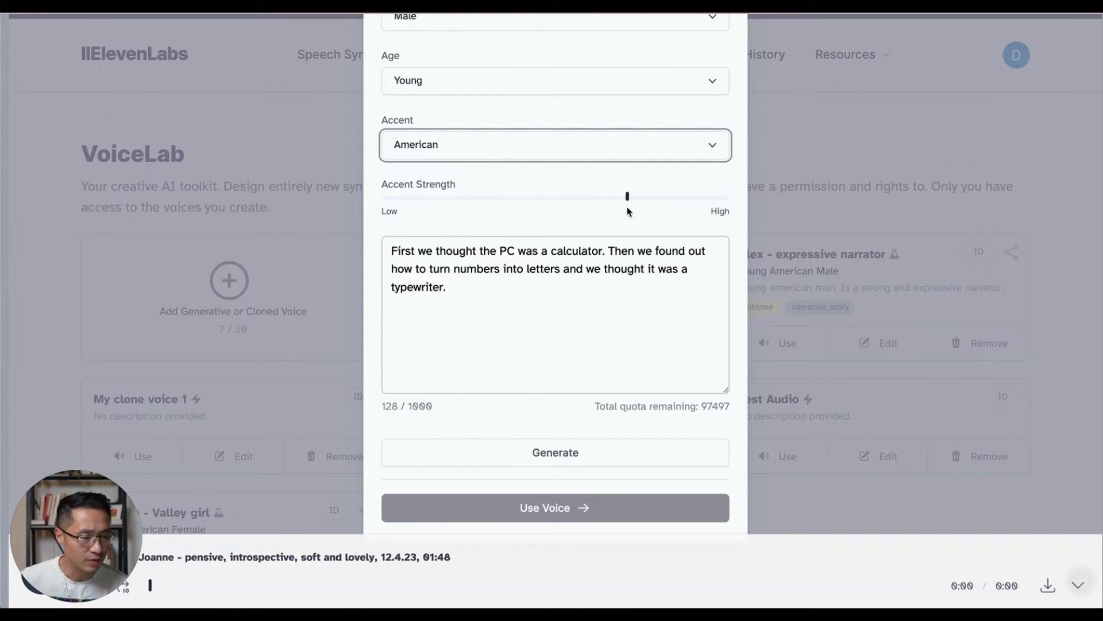
# Replace the sample with 'This is how you use Generated Voices, also known as Voice Design.' and try generating.
pyautogui.tripleClick(439, 291)
pyautogui.write('This')
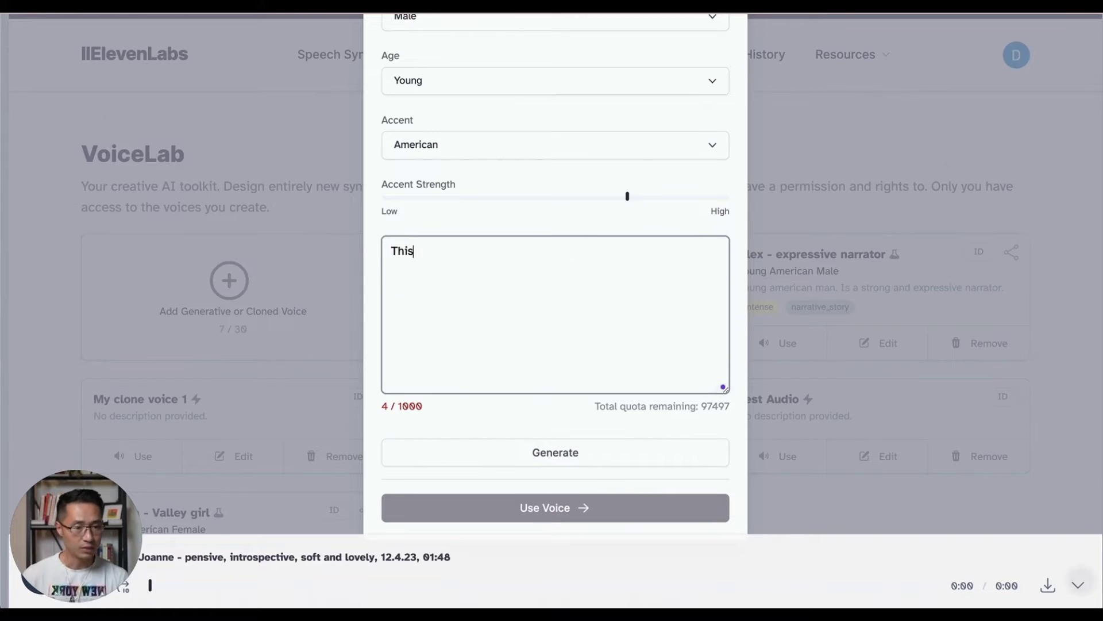
pyautogui.write(' is how you use Genera')
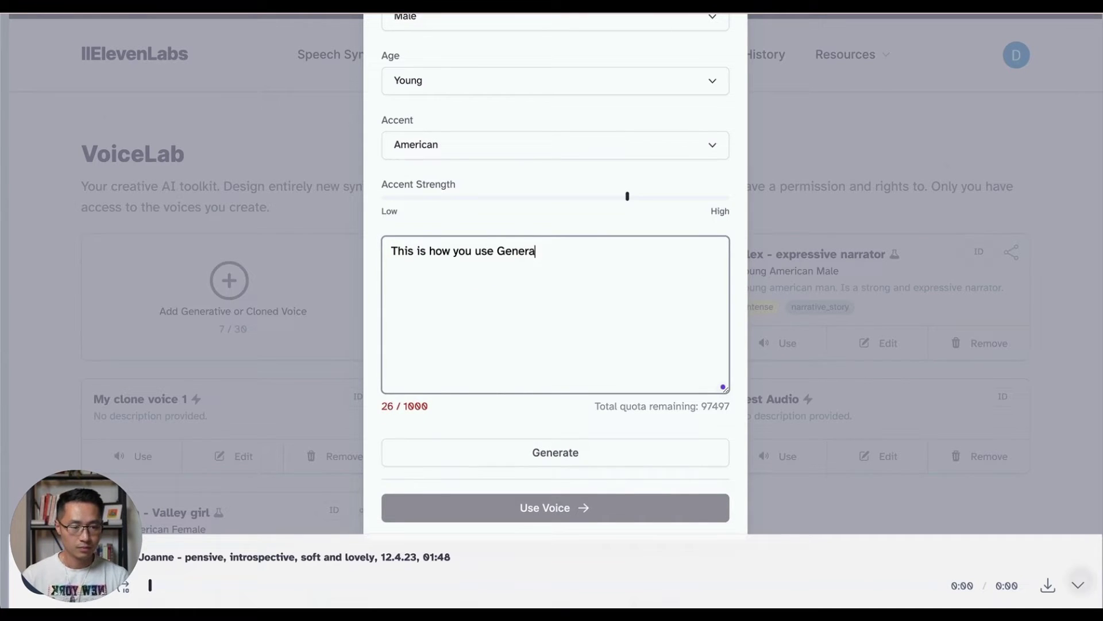
pyautogui.write('ted Voices, also known as Voice Design.')
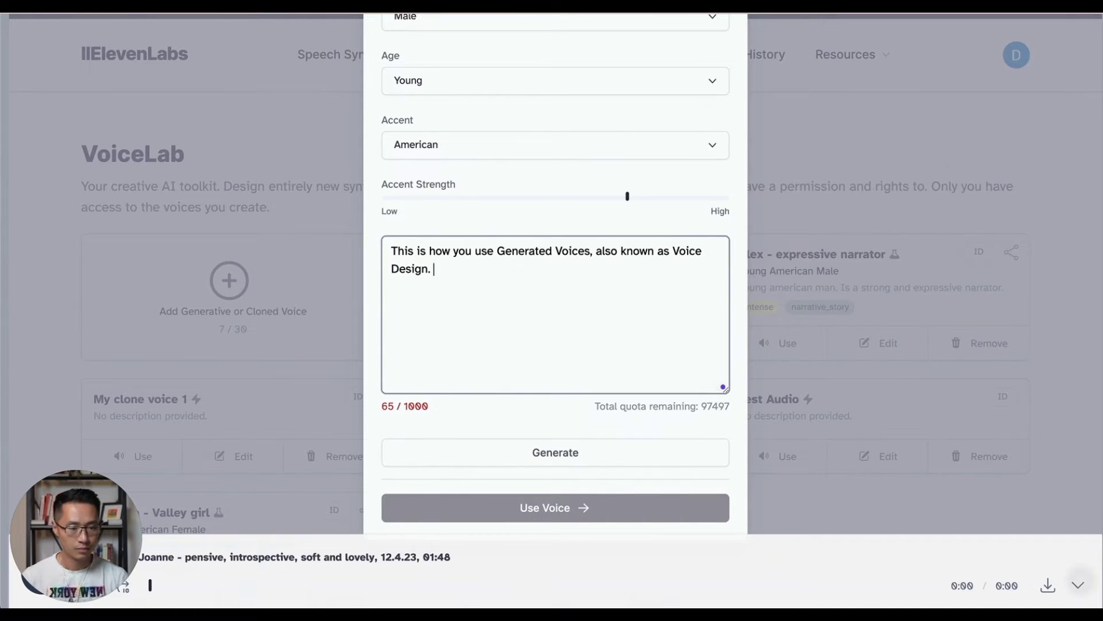
pyautogui.click(557, 454)
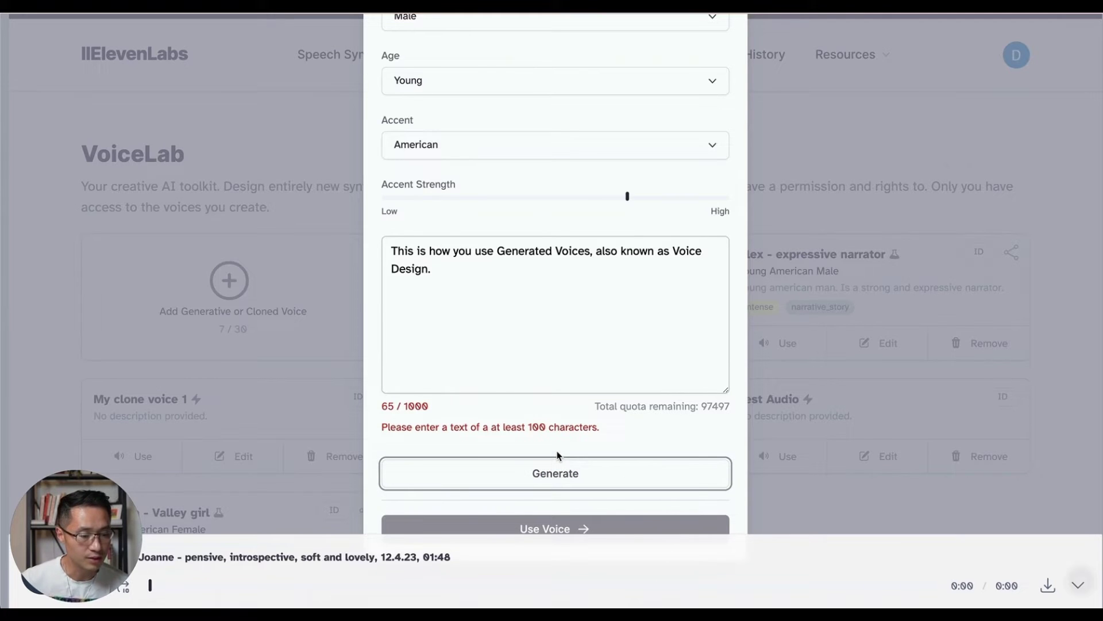
# Append 'It is easy to use and the result is amazing.' and generate the preview.
pyautogui.click(535, 329)
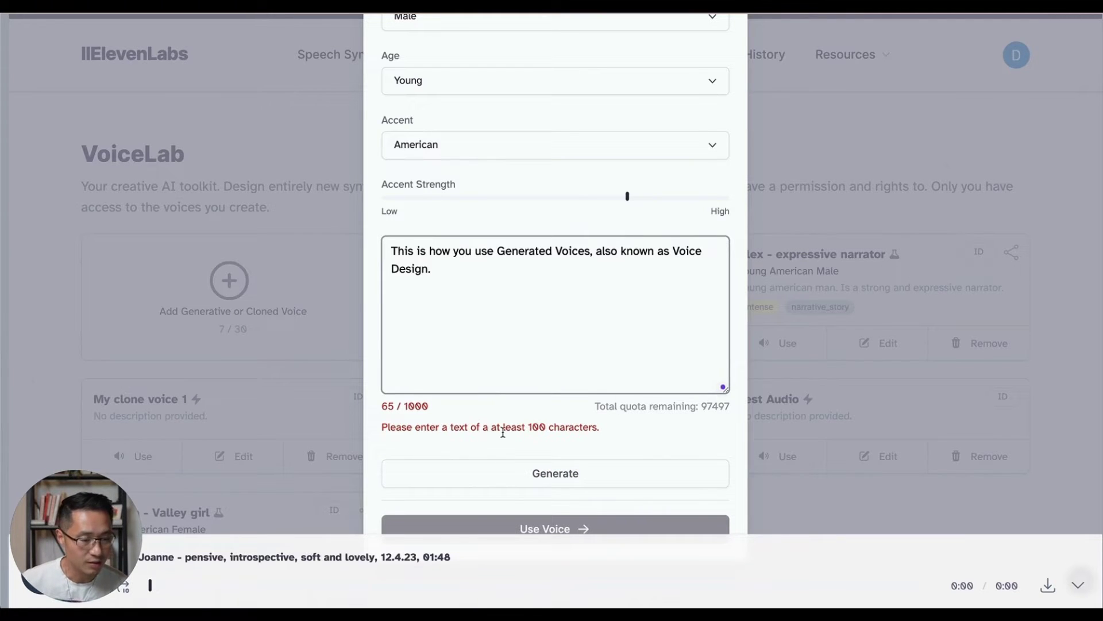
pyautogui.click(451, 275)
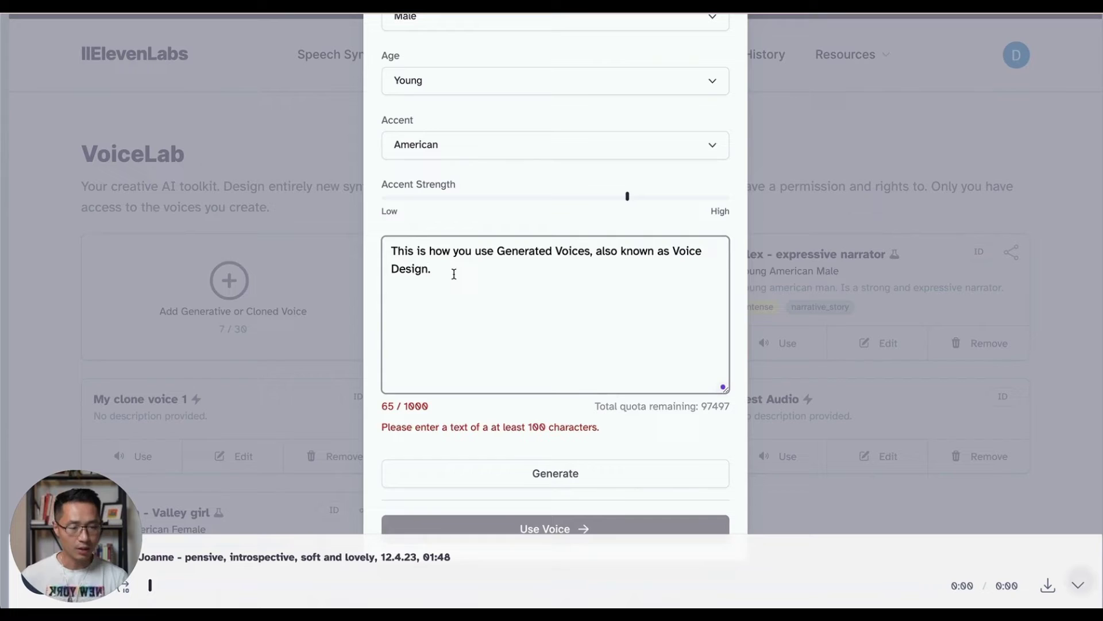
pyautogui.write('It is easy to use and the result is amazing.')
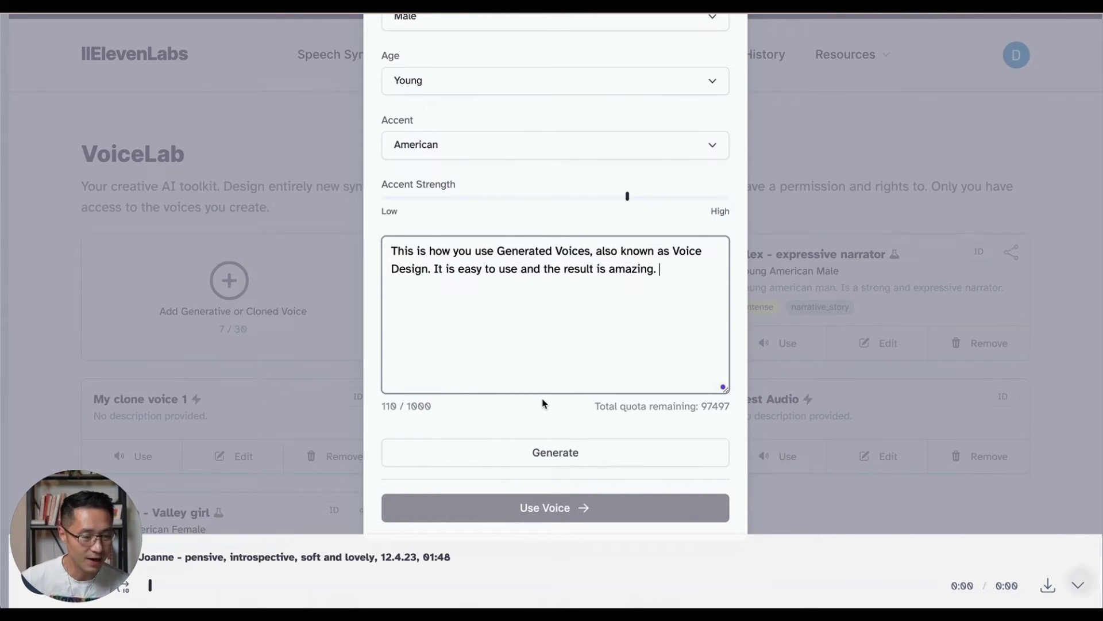
pyautogui.click(573, 447)
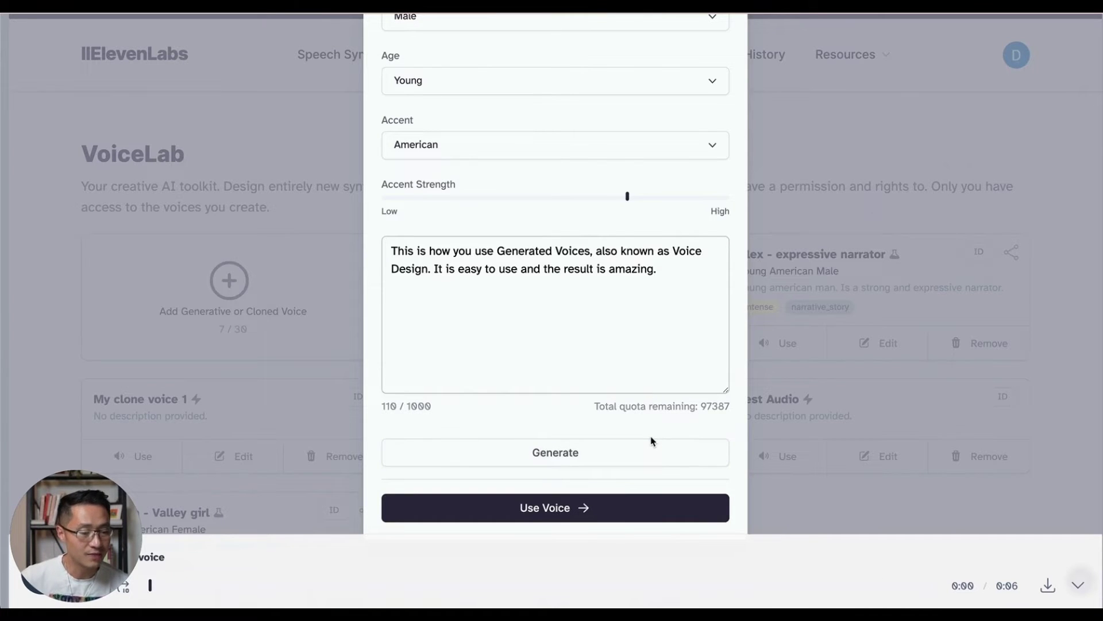
# Name the voice 'Young male, American Accent', create it, and find its card in VoiceLab.
pyautogui.click(614, 504)
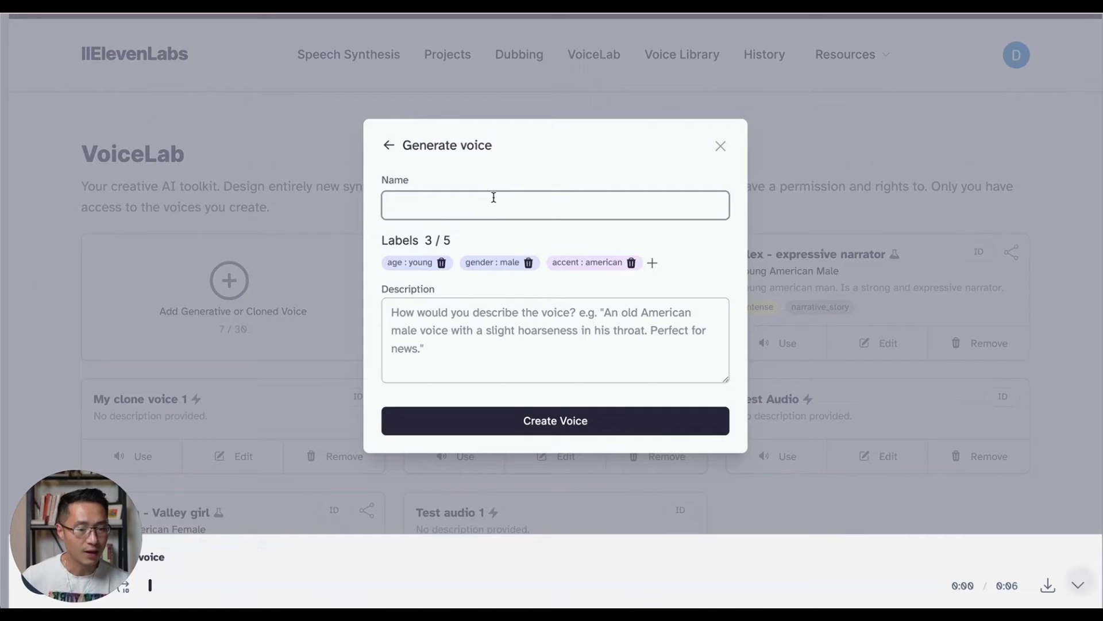
pyautogui.write('Young male, American Accent')
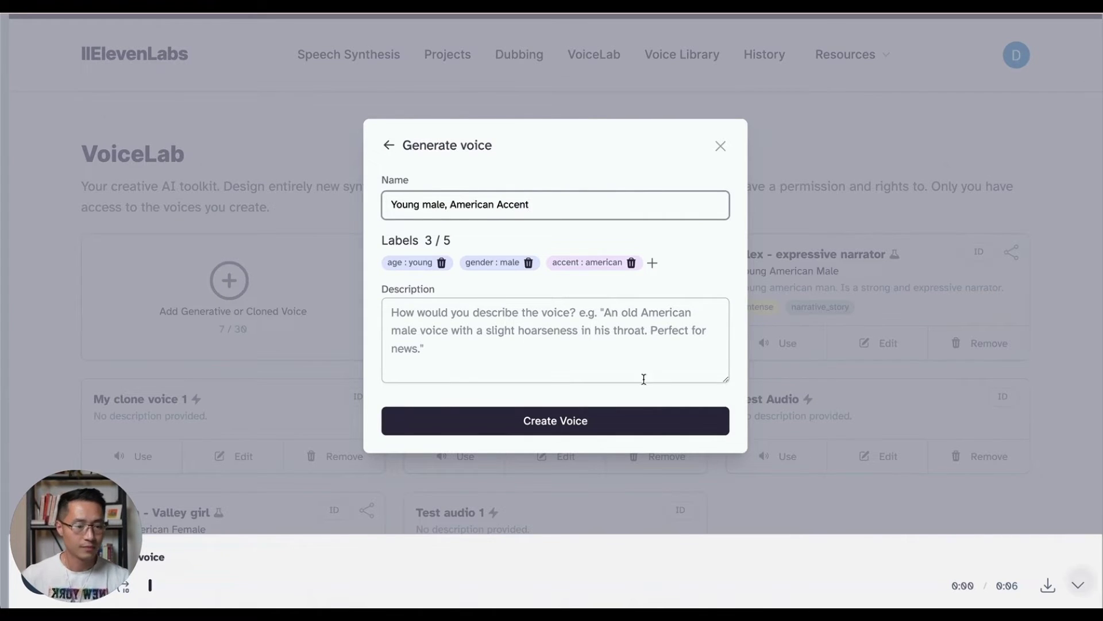
pyautogui.click(611, 424)
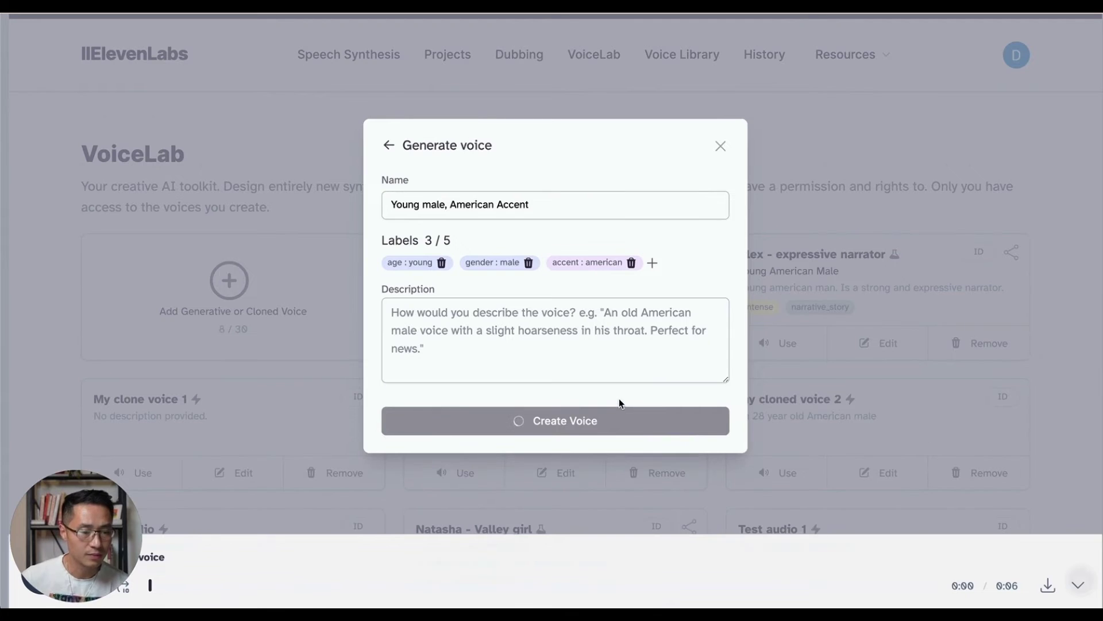
pyautogui.scroll(-1, 674, 375)
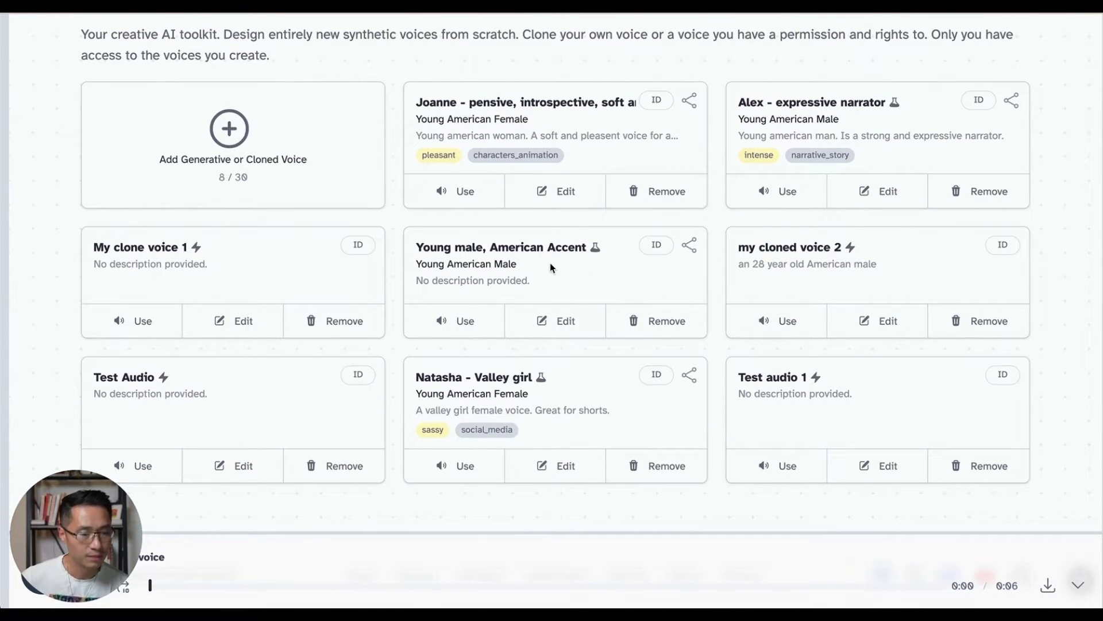
pyautogui.scroll(1, 580, 279)
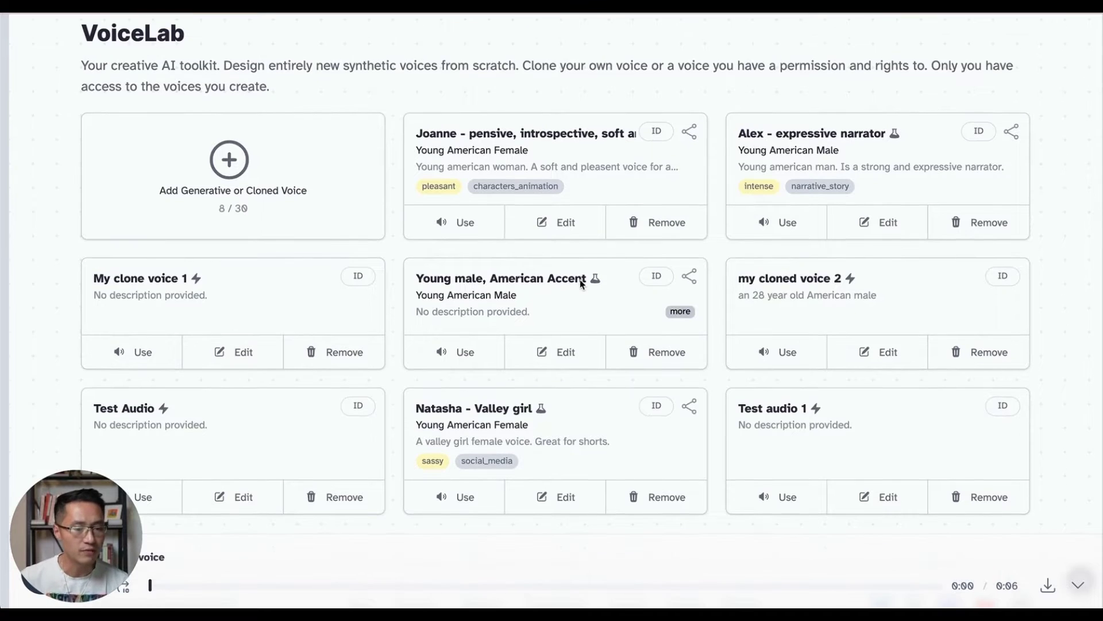
# Open Speech Synthesis with the Young male, American Accent voice and check the text.
pyautogui.click(443, 349)
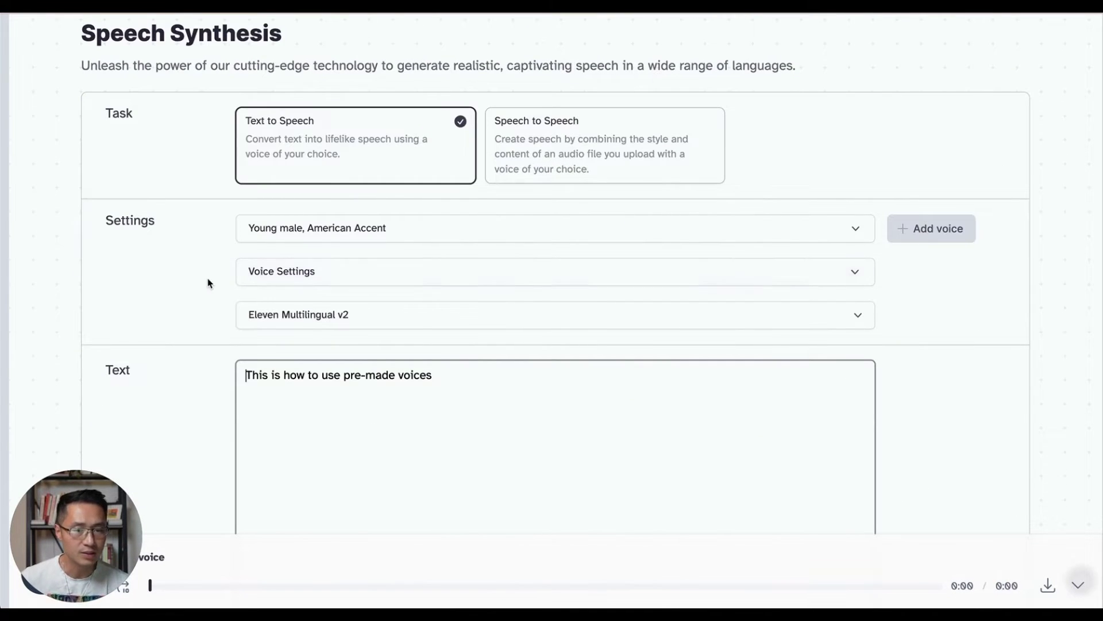
pyautogui.scroll(1, 208, 281)
pyautogui.scroll(-4, 158, 123)
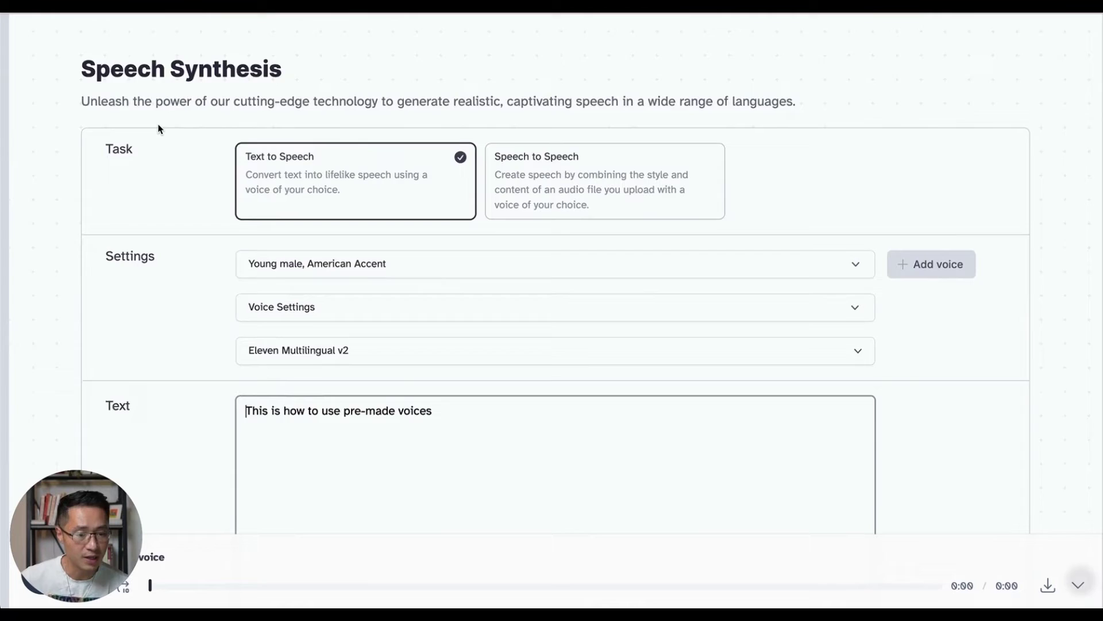
pyautogui.click(448, 330)
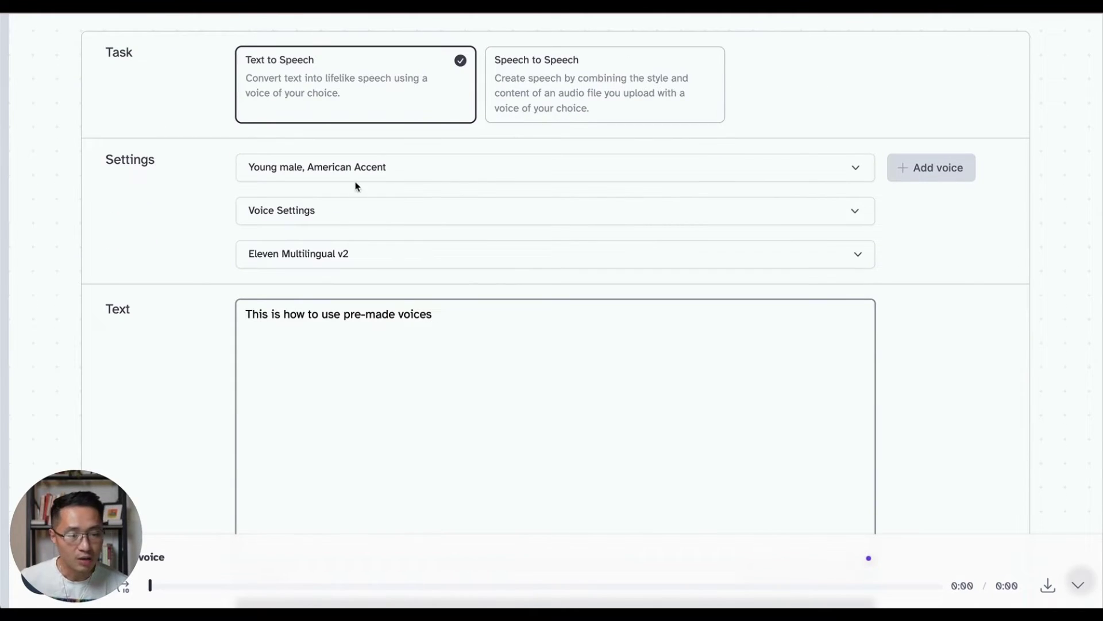
pyautogui.click(323, 191)
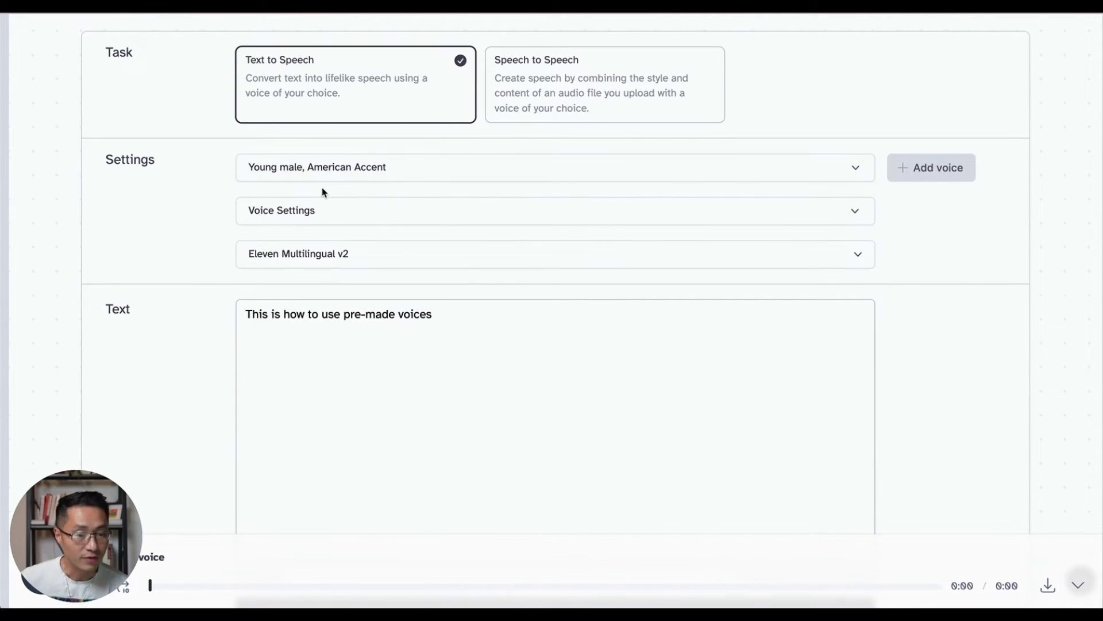
# Open the voice dropdown and scroll to select My clone voice 1.
pyautogui.click(368, 172)
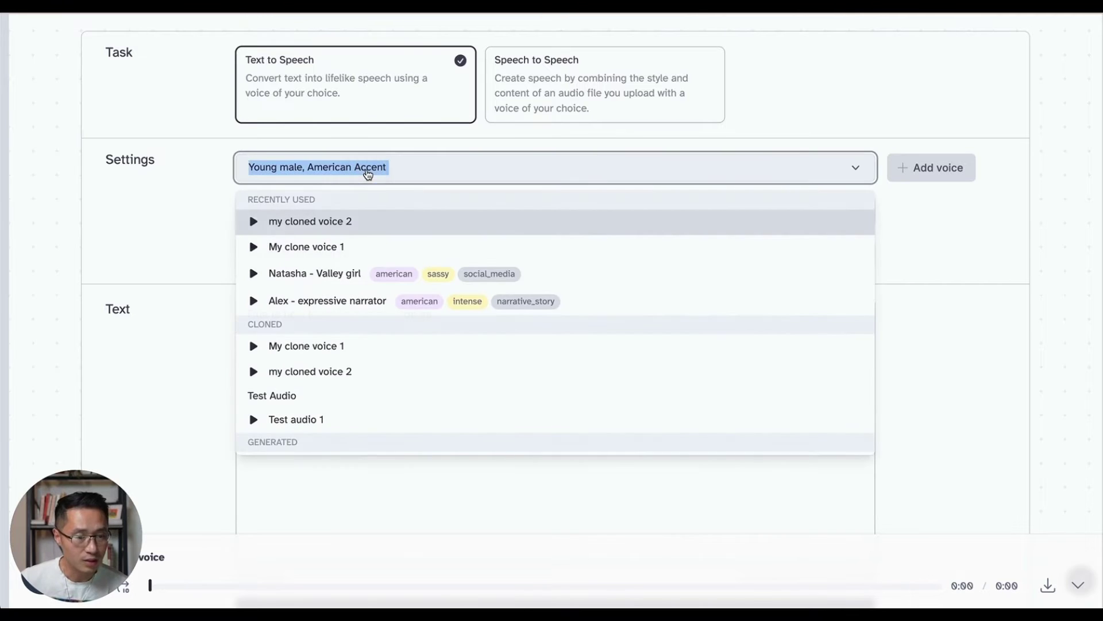
pyautogui.scroll(-1, 421, 254)
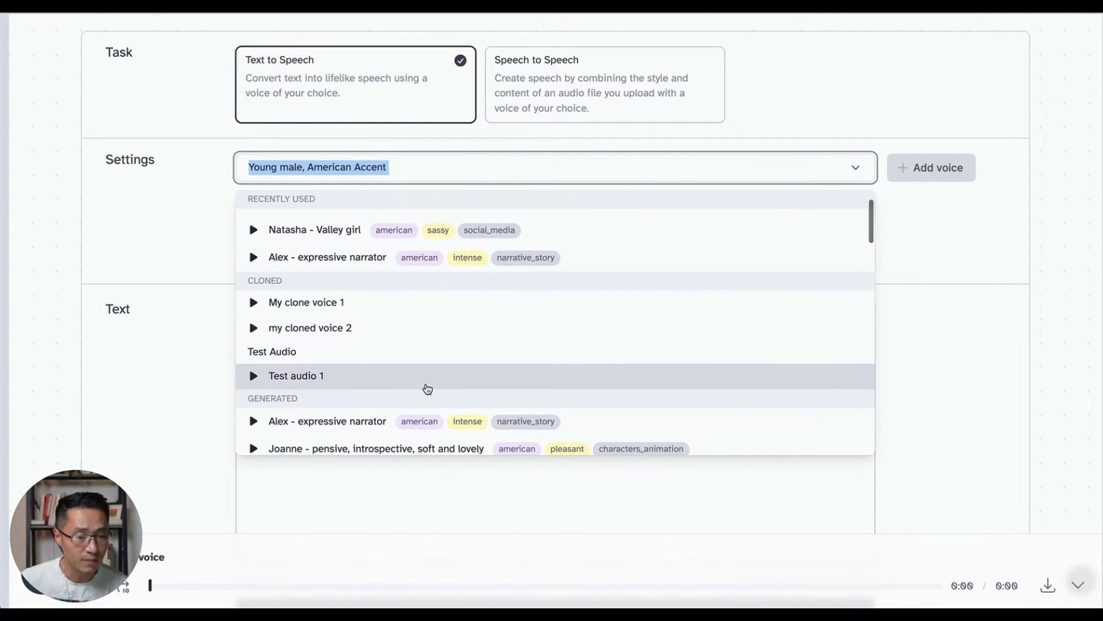
pyautogui.scroll(-2, 428, 389)
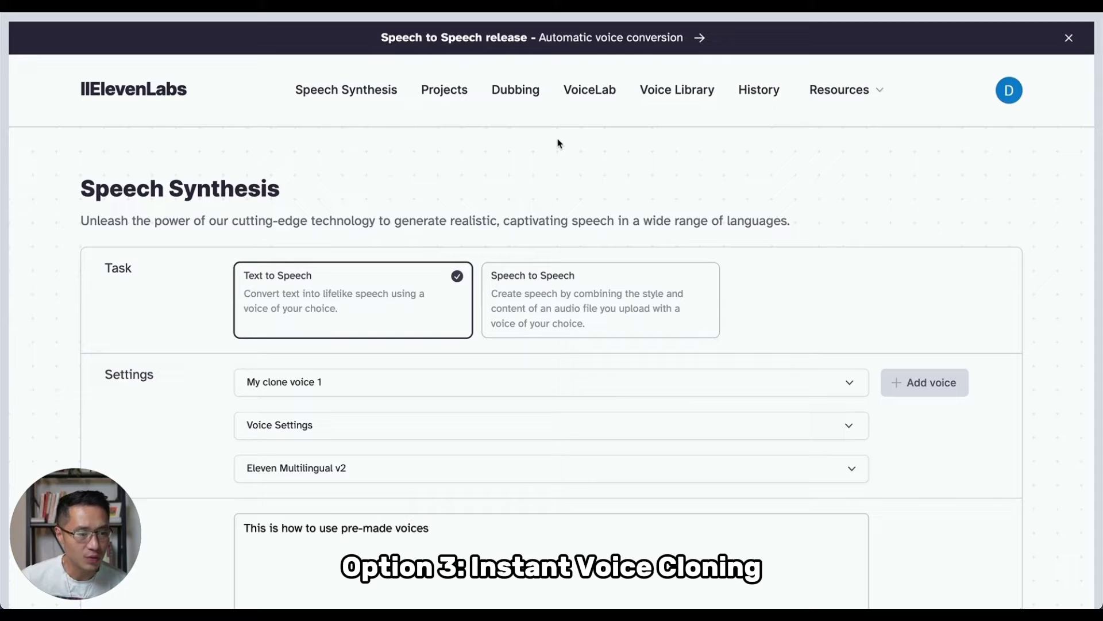
# Return to the VoiceLab voices page and open the Add Generative or Cloned Voice chooser.
pyautogui.click(592, 95)
pyautogui.scroll(-1, 316, 301)
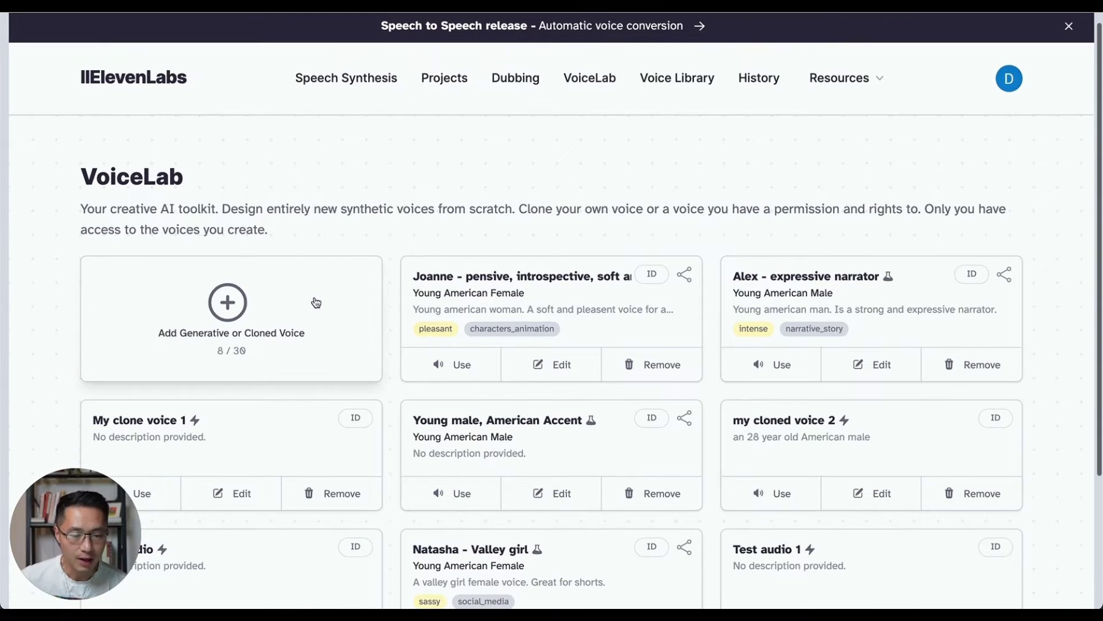
pyautogui.click(232, 347)
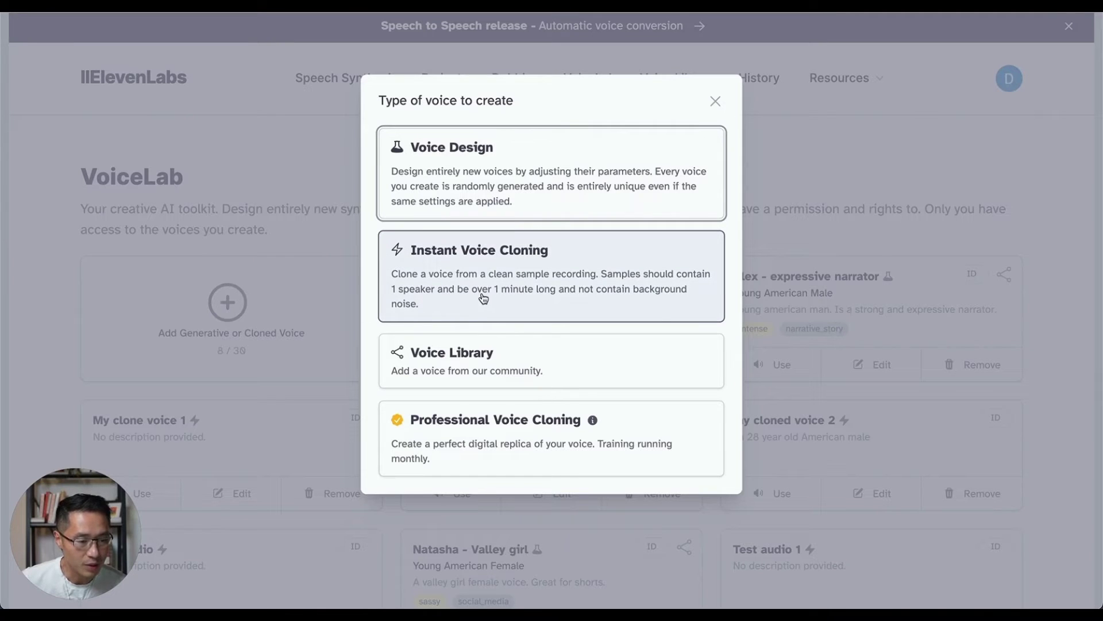
# Choose Instant Voice Cloning, name the voice 'My clone voice 3', and look through the form.
pyautogui.click(639, 308)
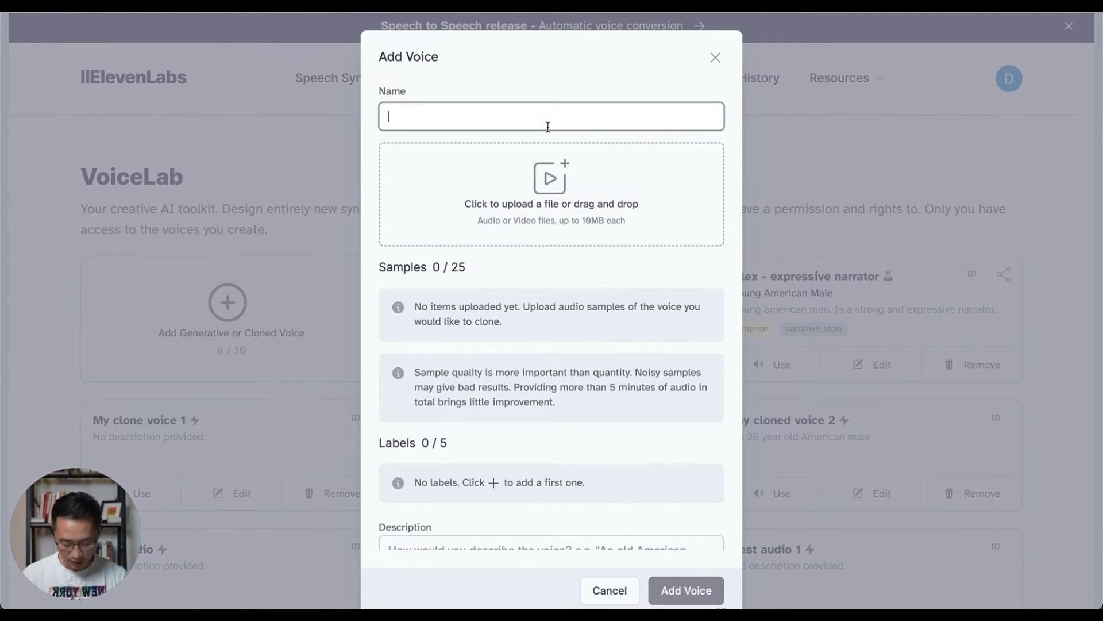
pyautogui.write('My clone voice 3')
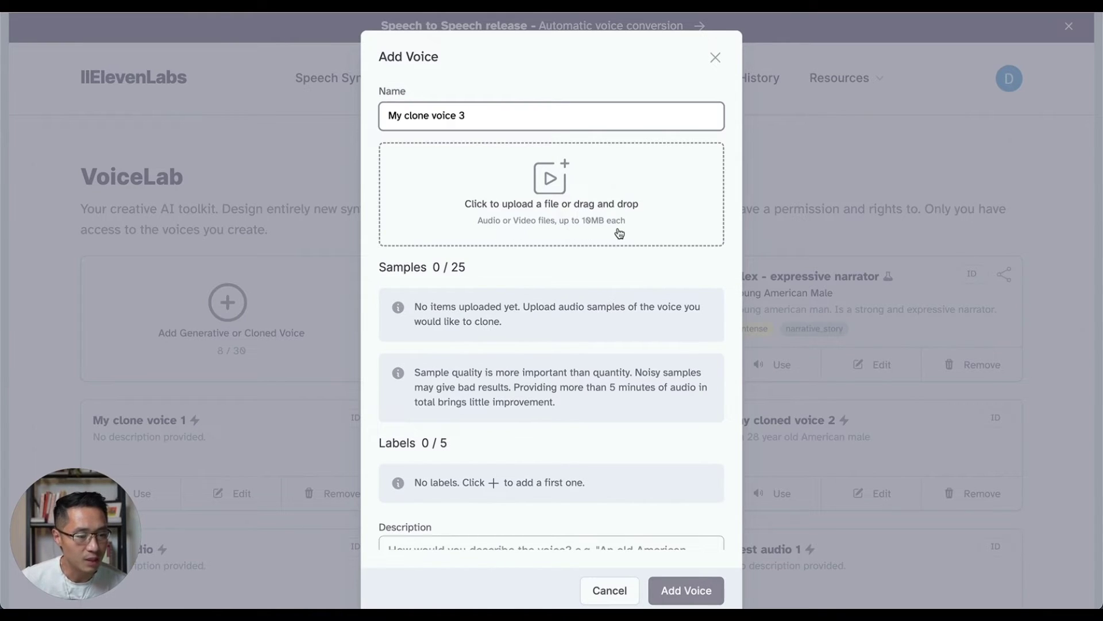
pyautogui.scroll(-1, 621, 233)
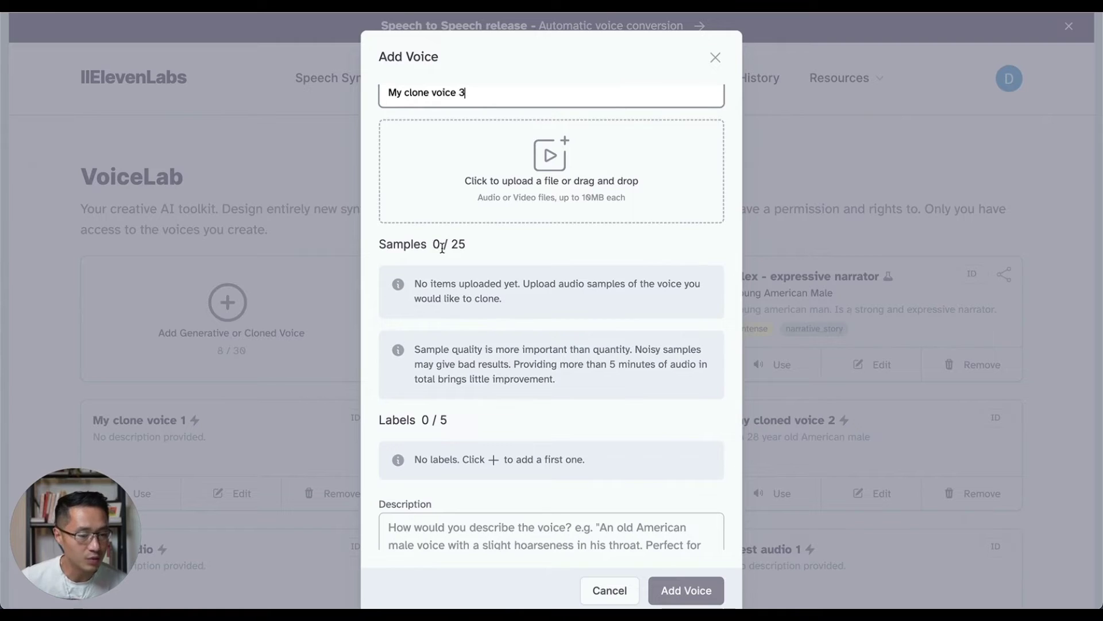
pyautogui.scroll(-2, 454, 245)
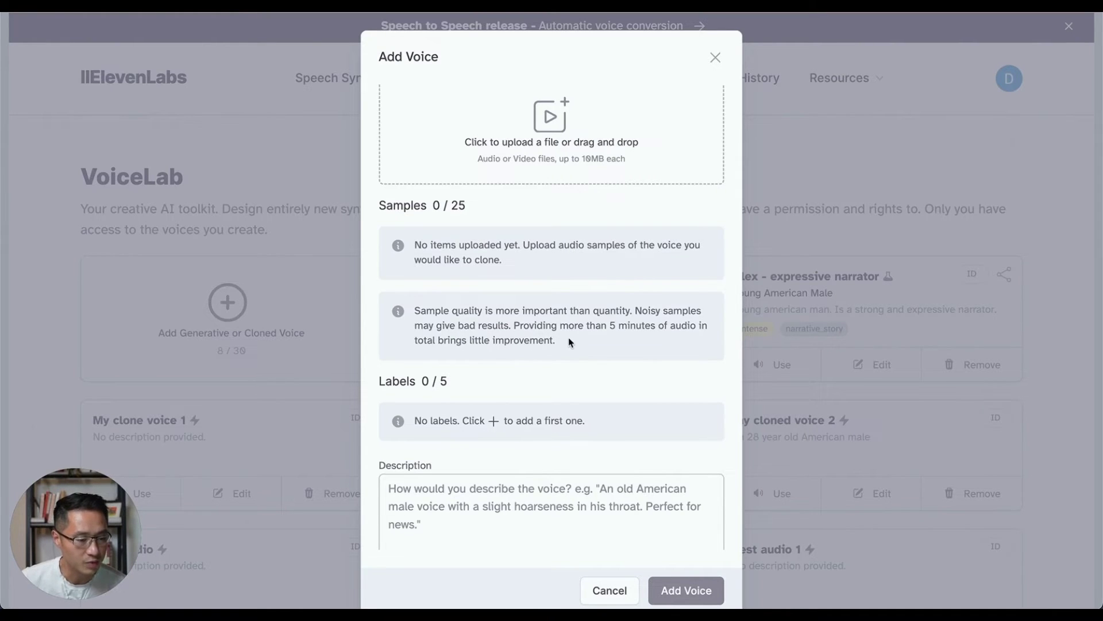
pyautogui.scroll(-1, 591, 343)
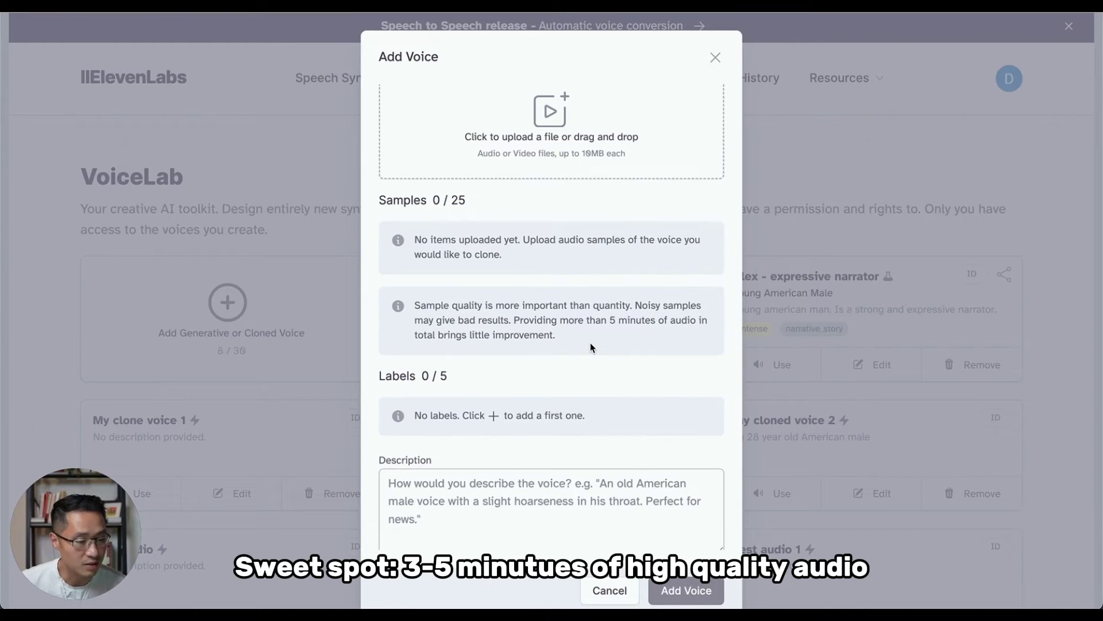
pyautogui.scroll(-3, 591, 344)
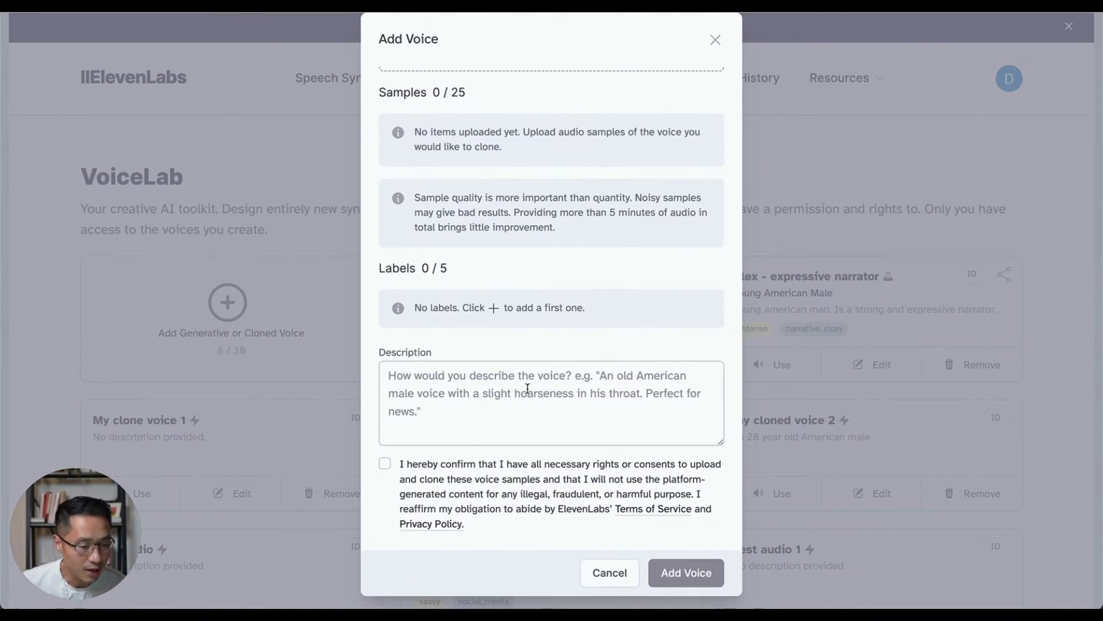
# Tick the cloning-rights confirmation, then close the Add Voice form without saving.
pyautogui.click(527, 389)
pyautogui.click(385, 462)
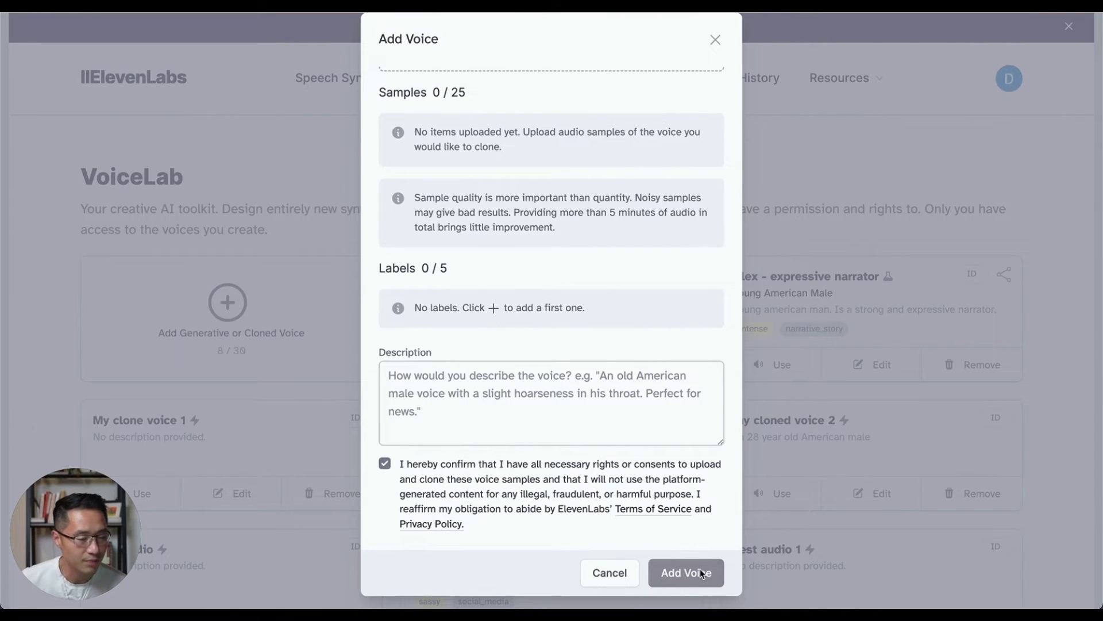
pyautogui.click(715, 39)
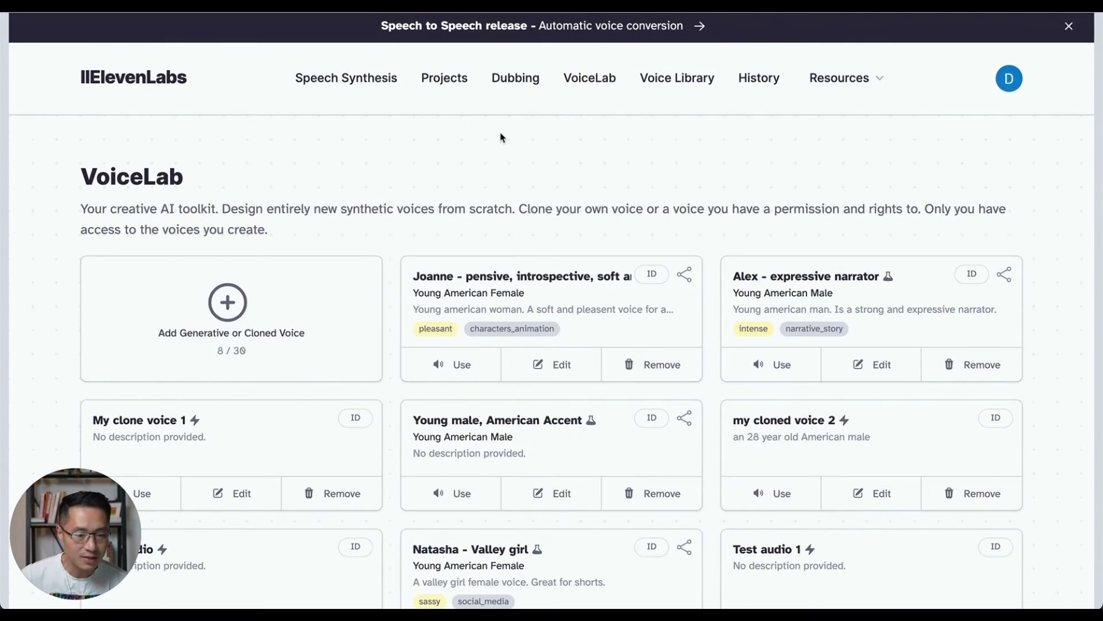
pyautogui.scroll(-2, 501, 137)
pyautogui.scroll(-1, 501, 137)
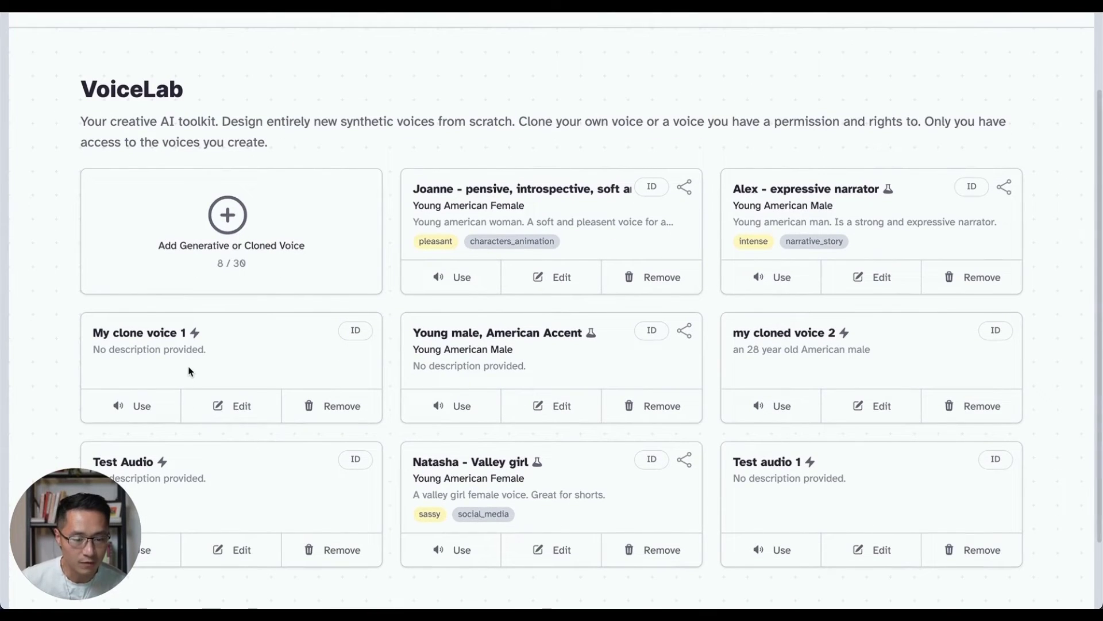
pyautogui.click(140, 410)
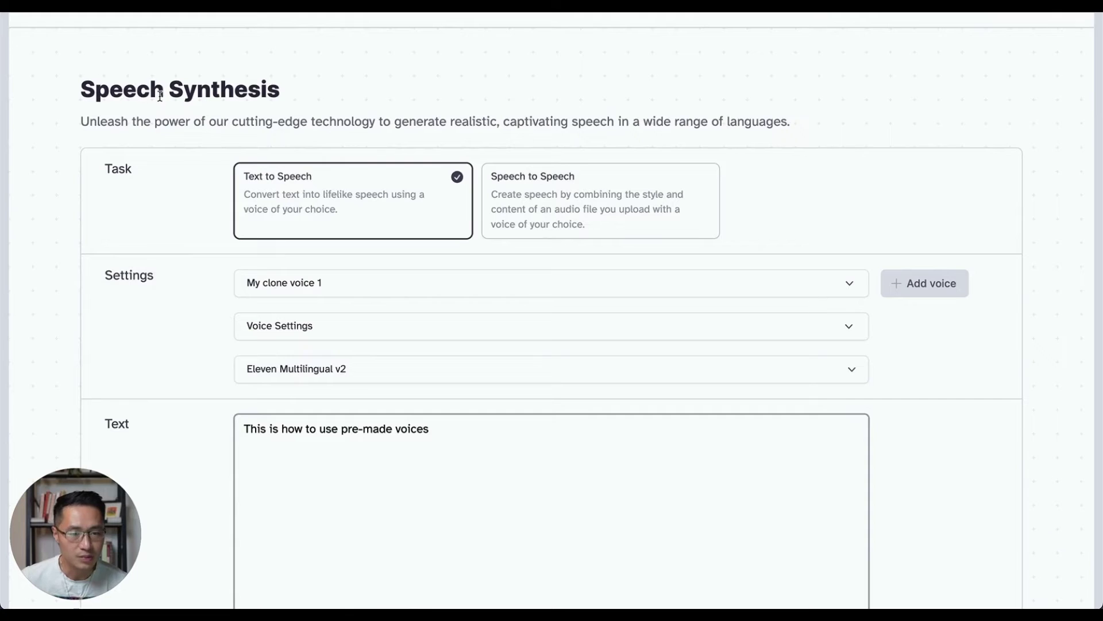
pyautogui.scroll(-1, 241, 242)
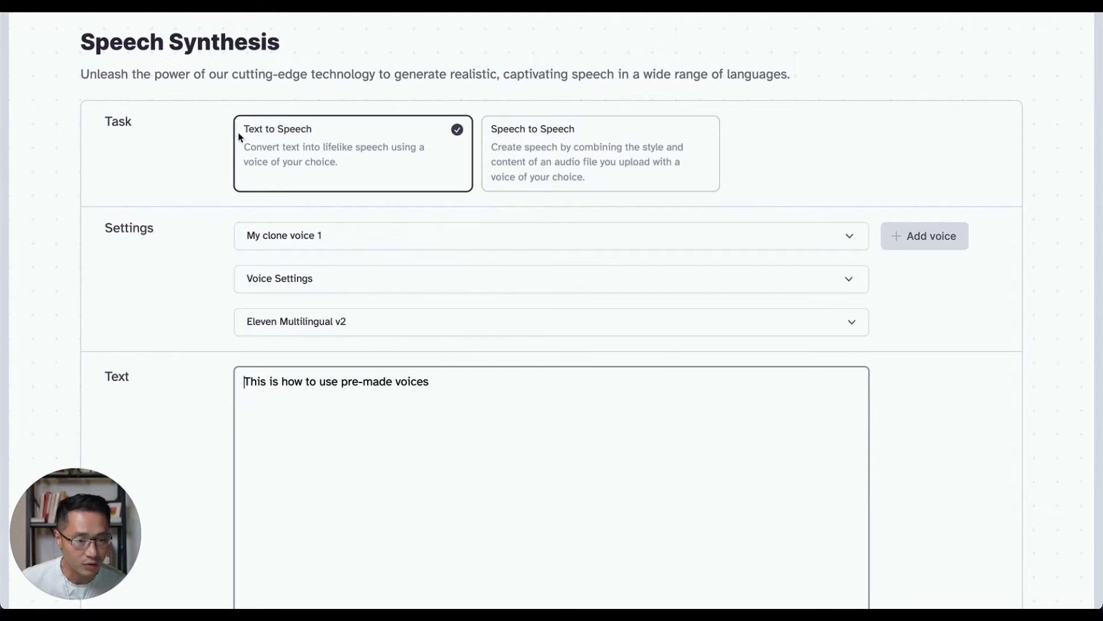
pyautogui.scroll(-3, 139, 439)
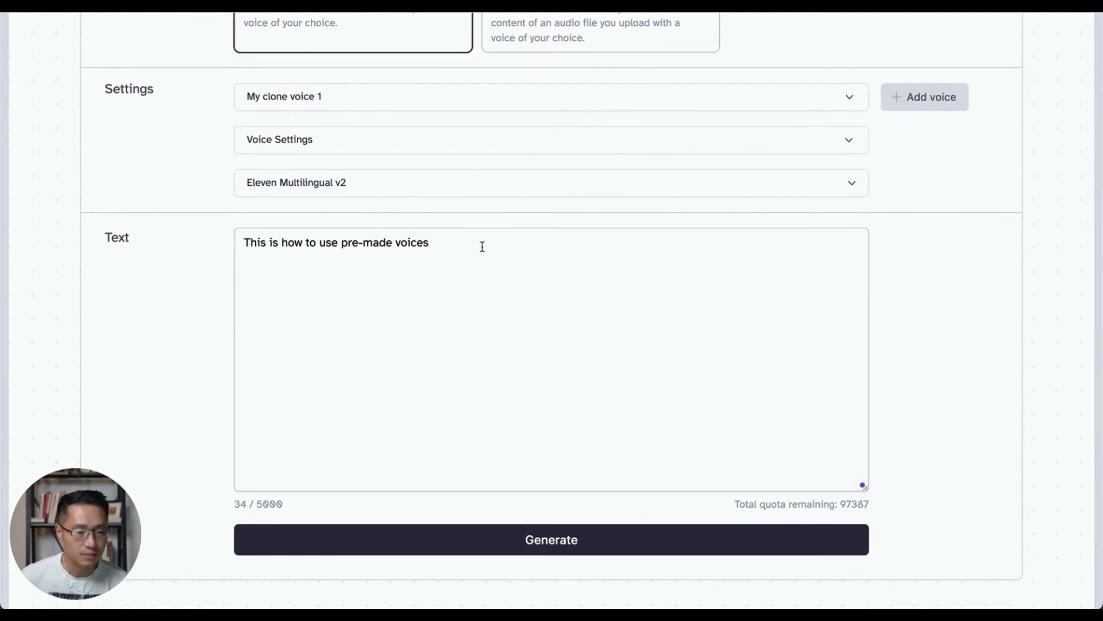
pyautogui.moveTo(480, 244); pyautogui.dragTo(281, 243)
pyautogui.write('you clone your voice with instant cloned voice')
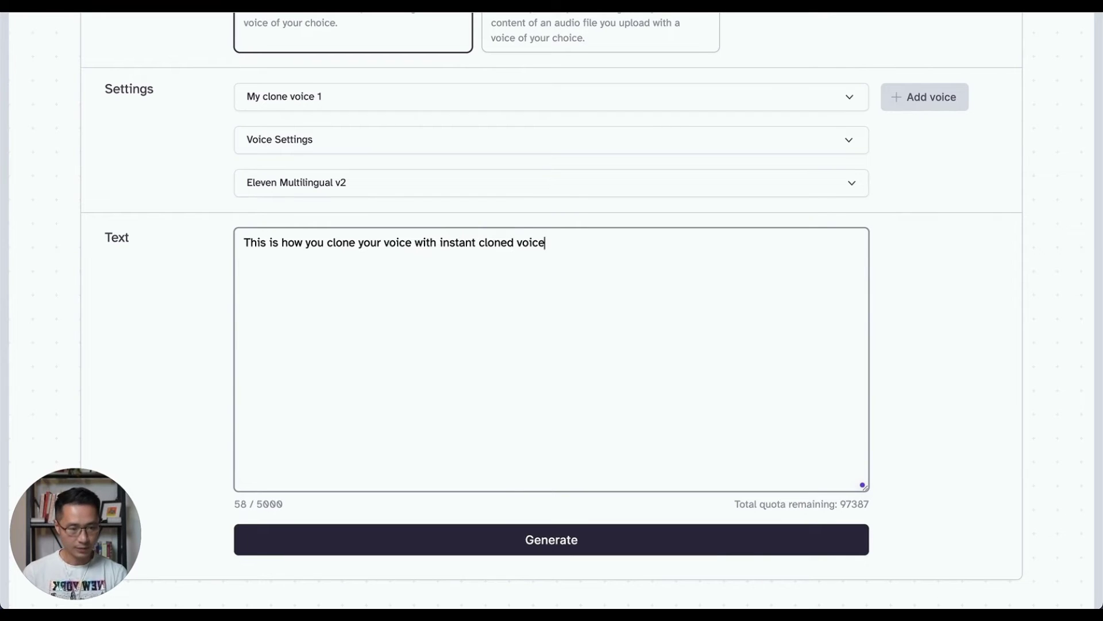
pyautogui.click(667, 539)
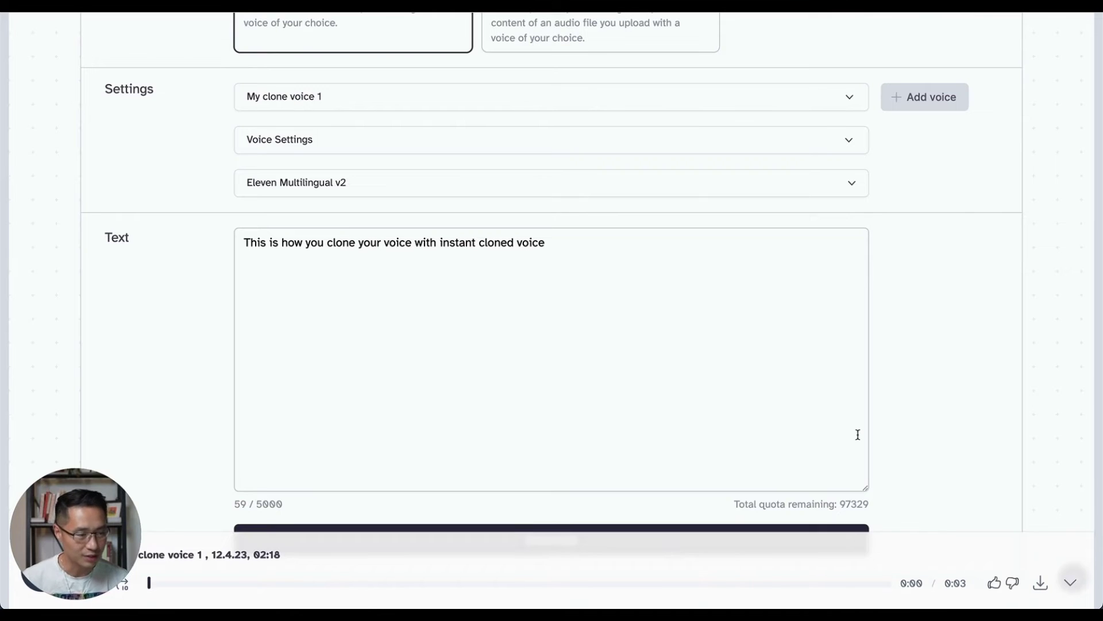
pyautogui.scroll(-1, 932, 262)
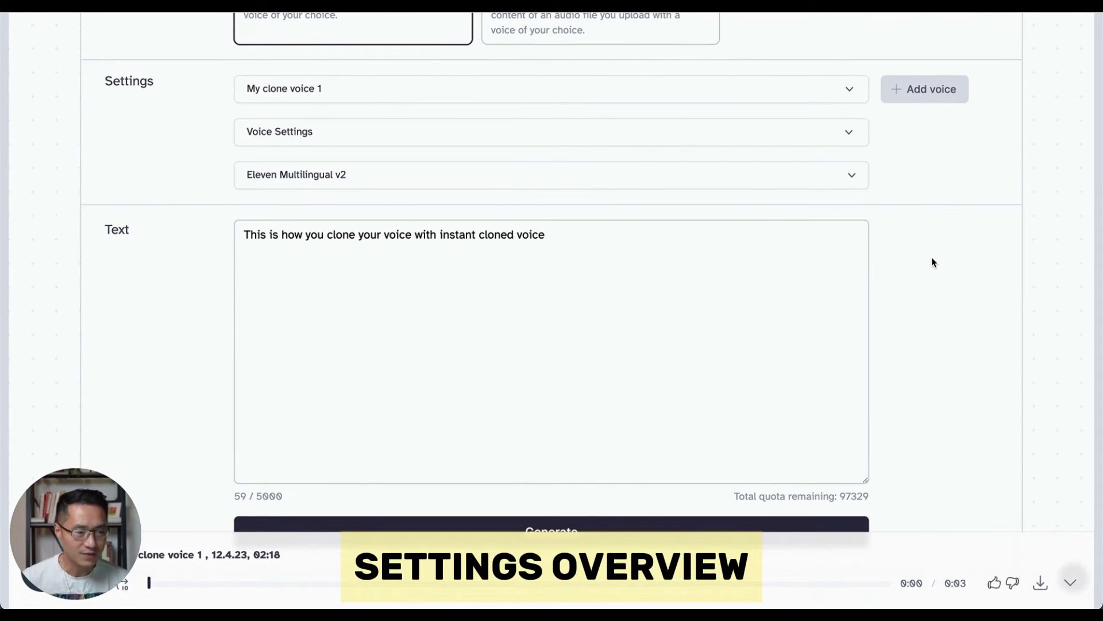
# Expand Voice Settings for My clone voice 1 and set Stability to 78%.
pyautogui.click(795, 130)
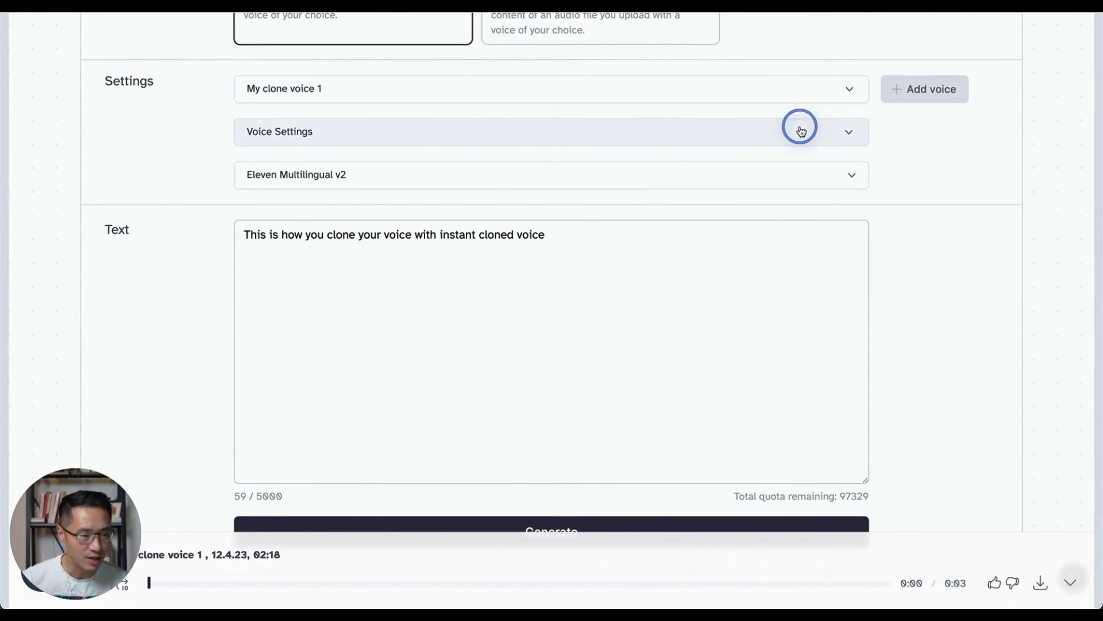
pyautogui.scroll(-1, 188, 184)
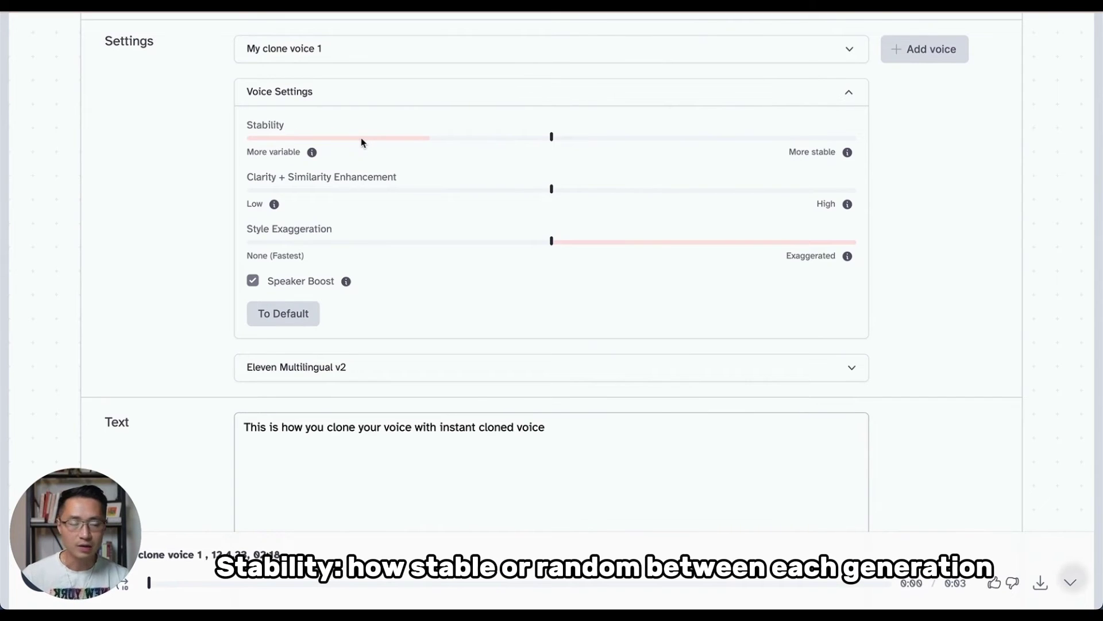
pyautogui.click(432, 138)
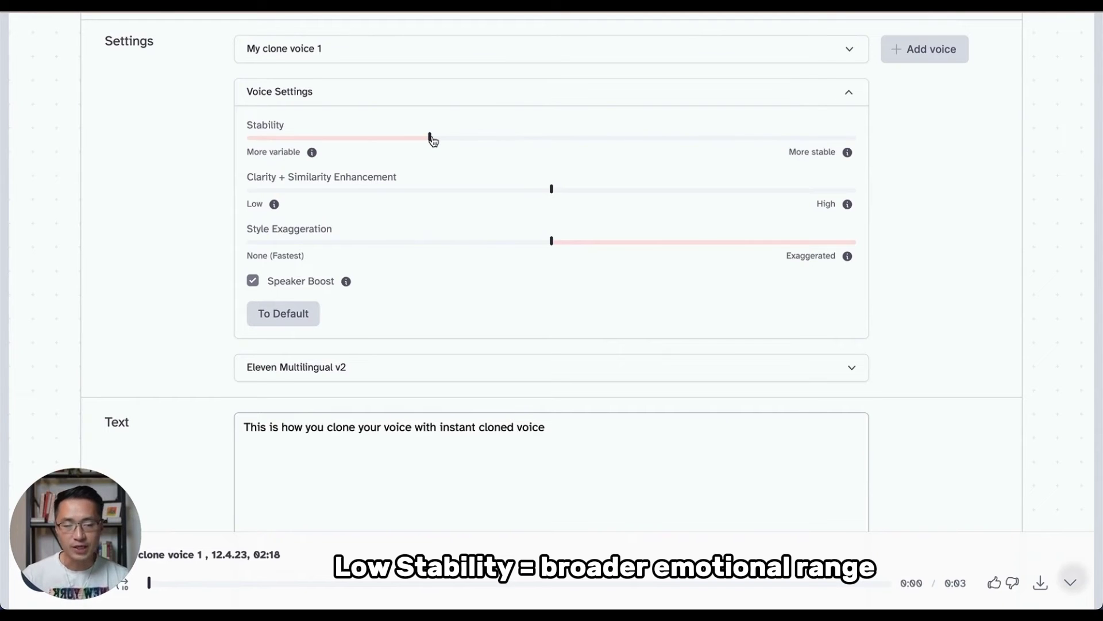
pyautogui.moveTo(431, 138); pyautogui.dragTo(384, 137)
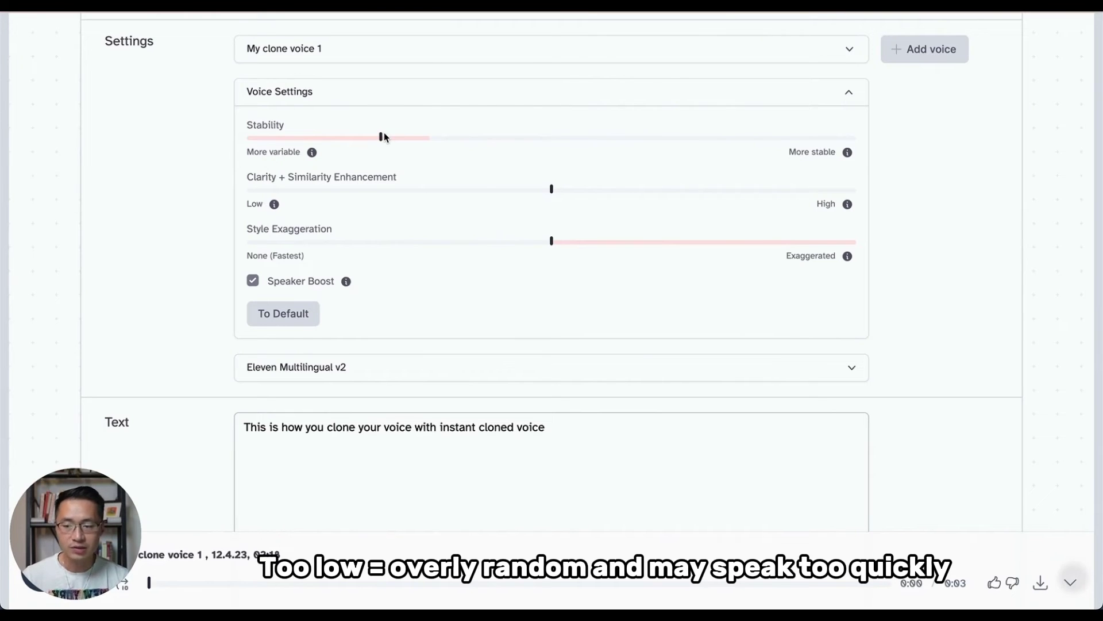
pyautogui.moveTo(383, 137); pyautogui.dragTo(724, 138)
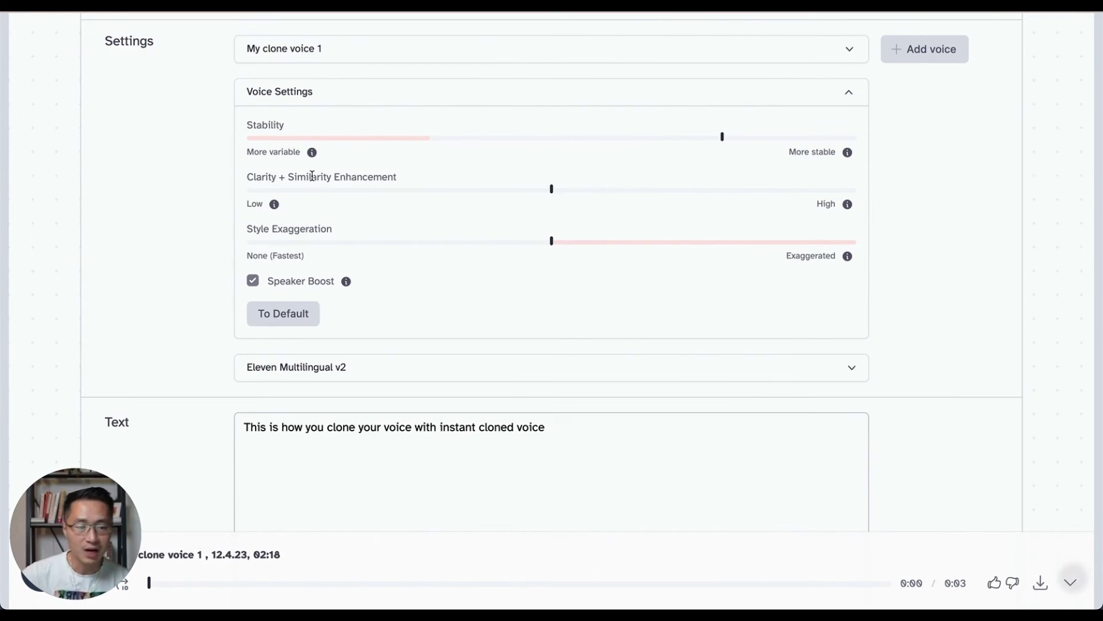
# Set Clarity + Similarity Enhancement to 82% and Style Exaggeration to 0, then show the model list.
pyautogui.scroll(-1, 312, 175)
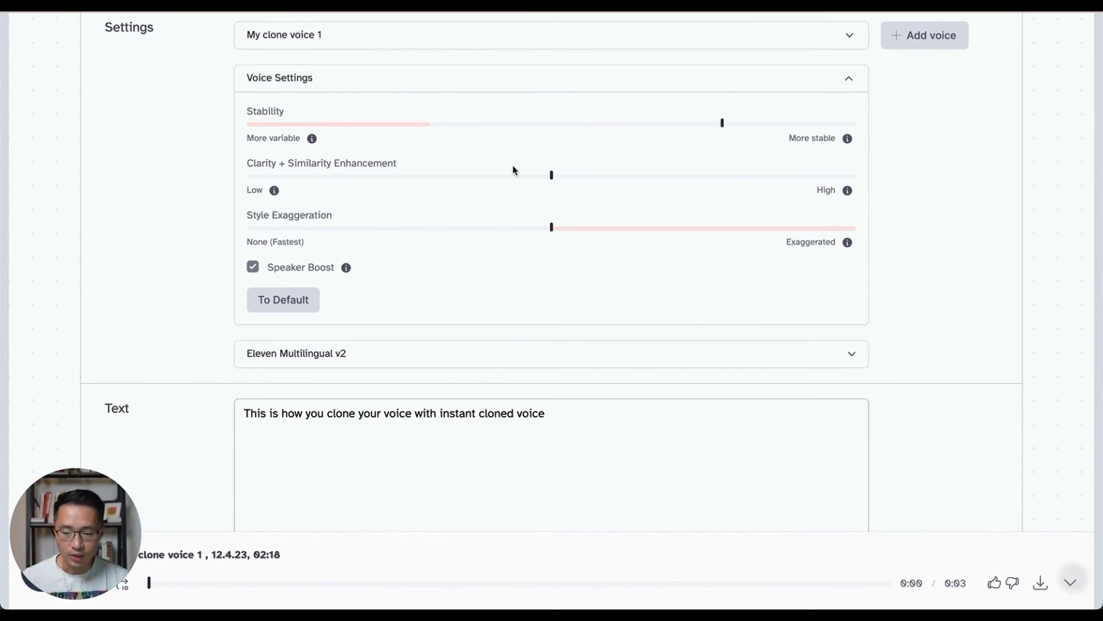
pyautogui.click(746, 177)
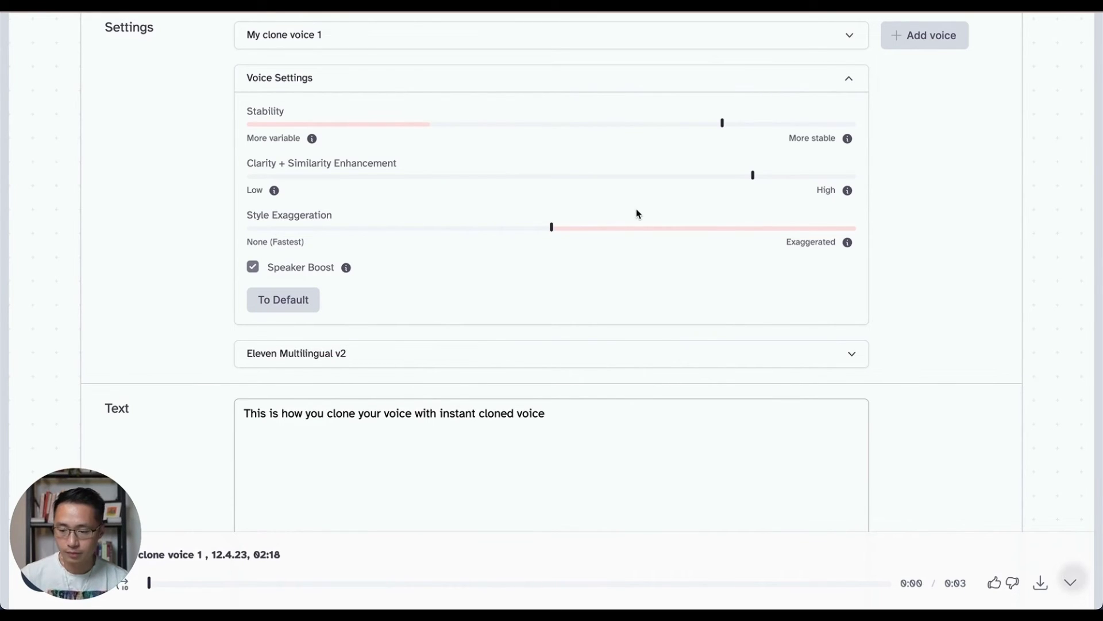
pyautogui.scroll(-1, 638, 214)
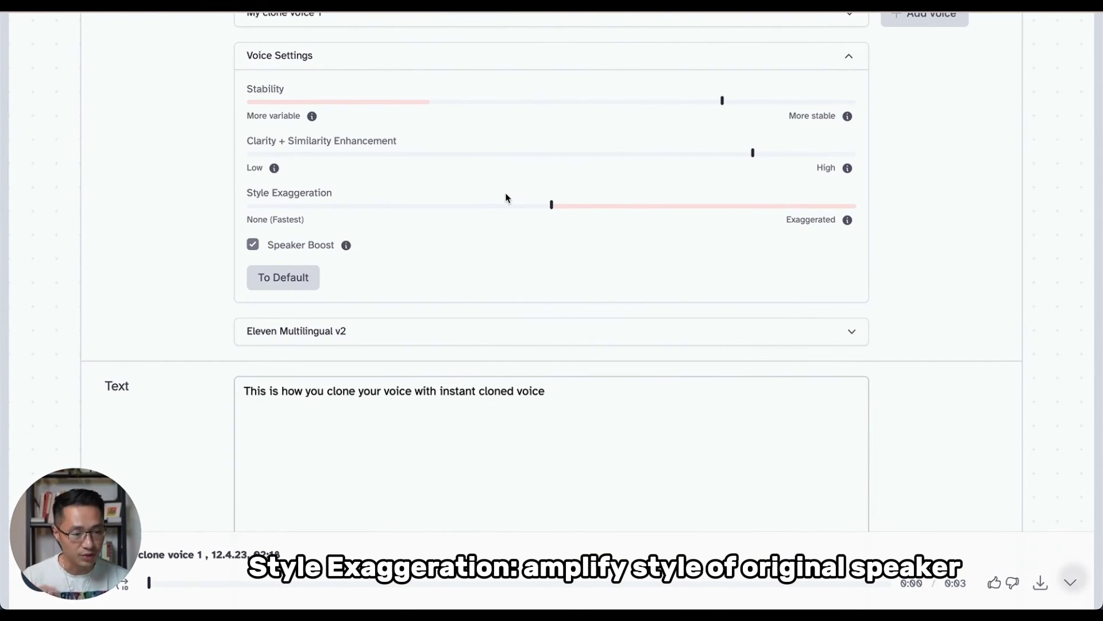
pyautogui.moveTo(552, 205)
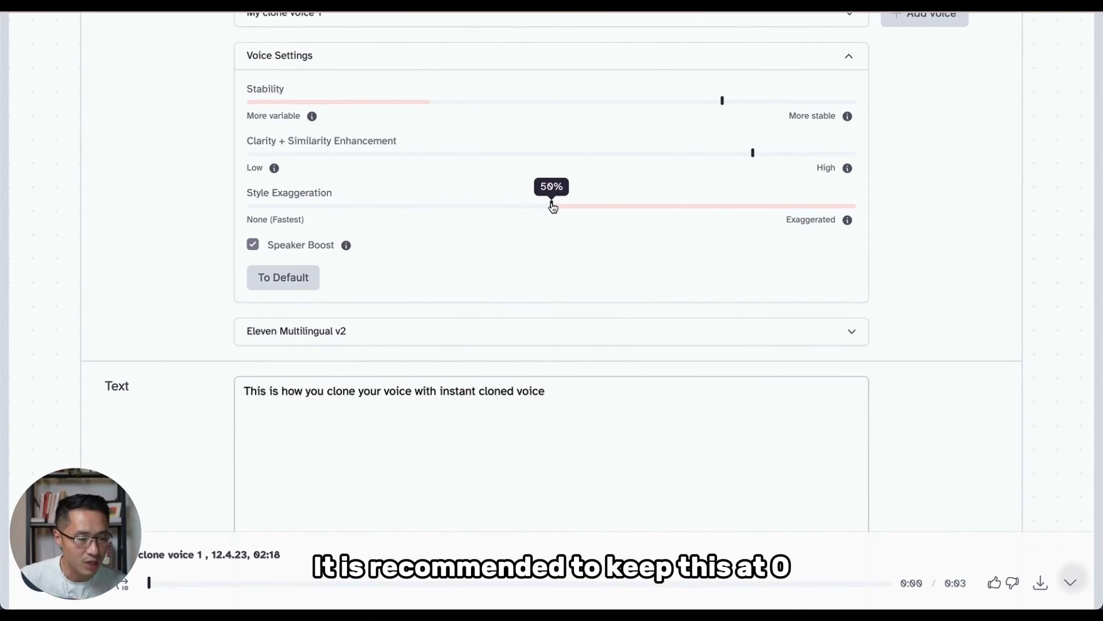
pyautogui.moveTo(551, 205); pyautogui.dragTo(245, 203)
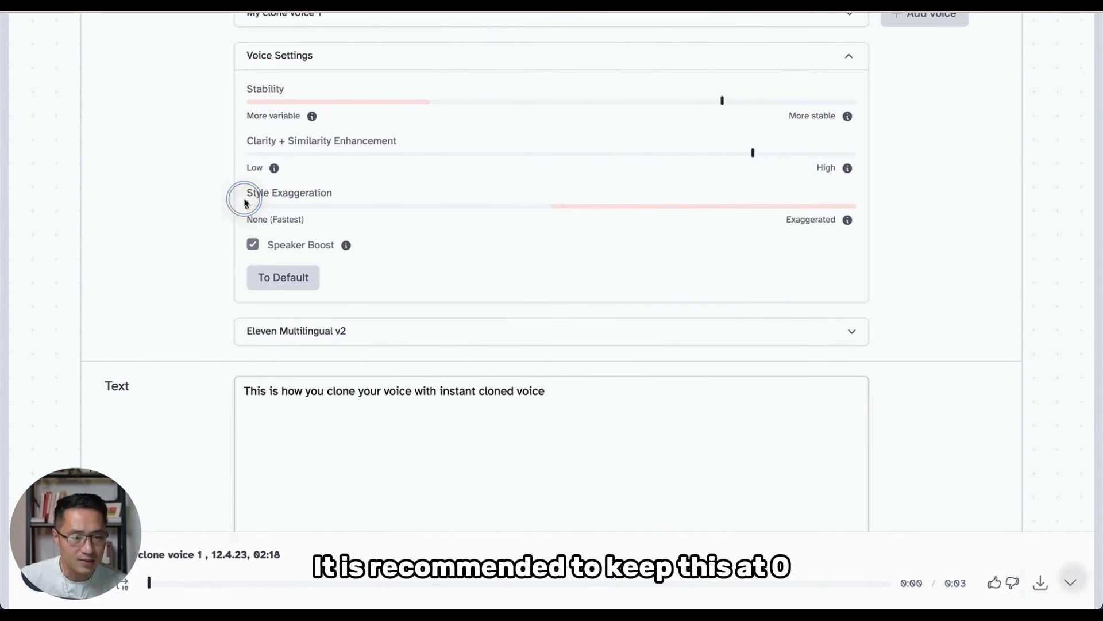
pyautogui.scroll(2, 246, 203)
pyautogui.click(409, 401)
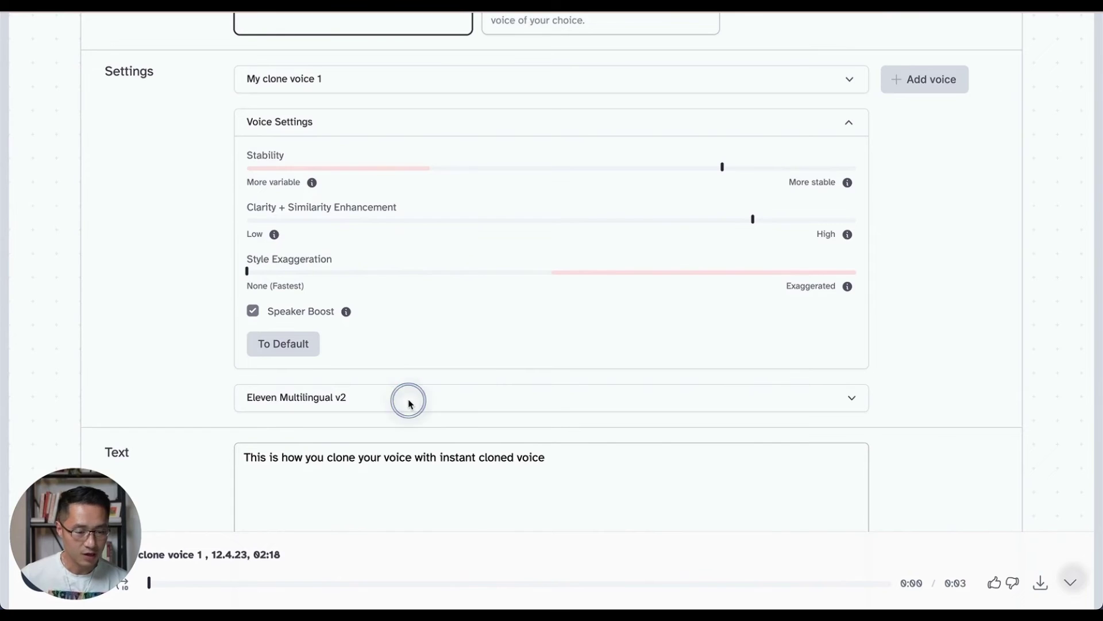
# Browse the Eleven Multilingual v2, Multilingual v1 and English v1 models, then open VoiceLab's voice-type chooser.
pyautogui.click(410, 403)
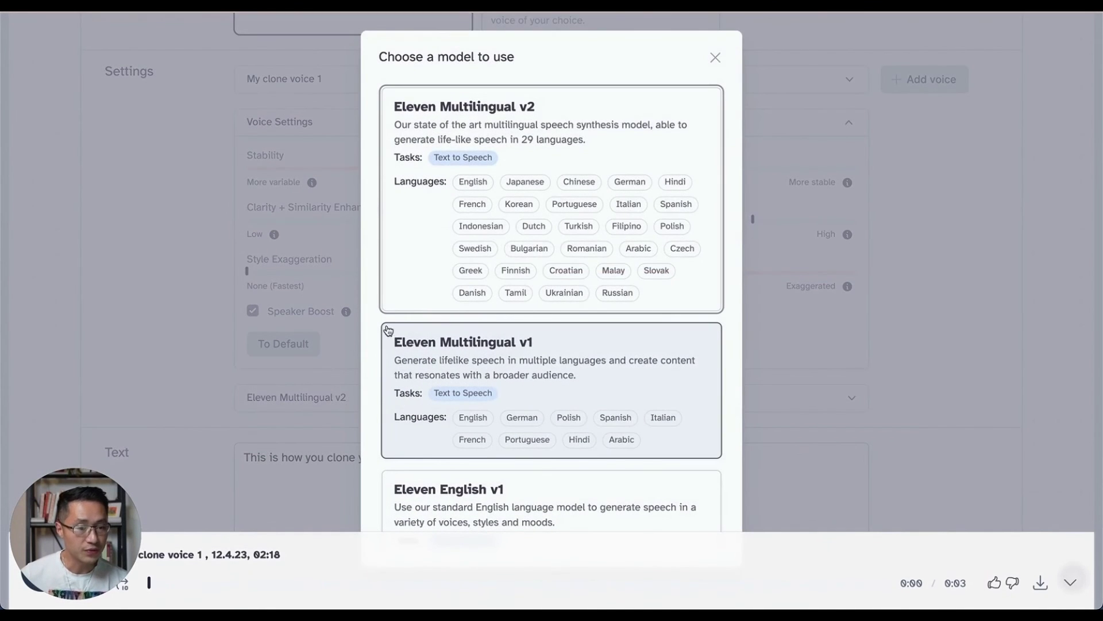
pyautogui.scroll(-1, 370, 320)
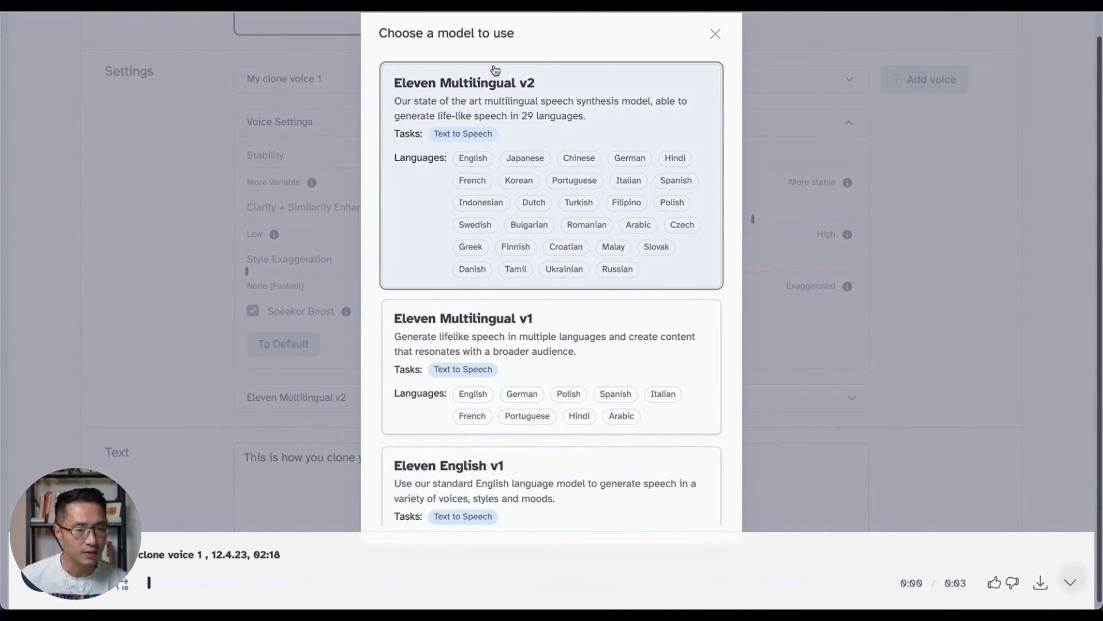
pyautogui.scroll(-1, 521, 98)
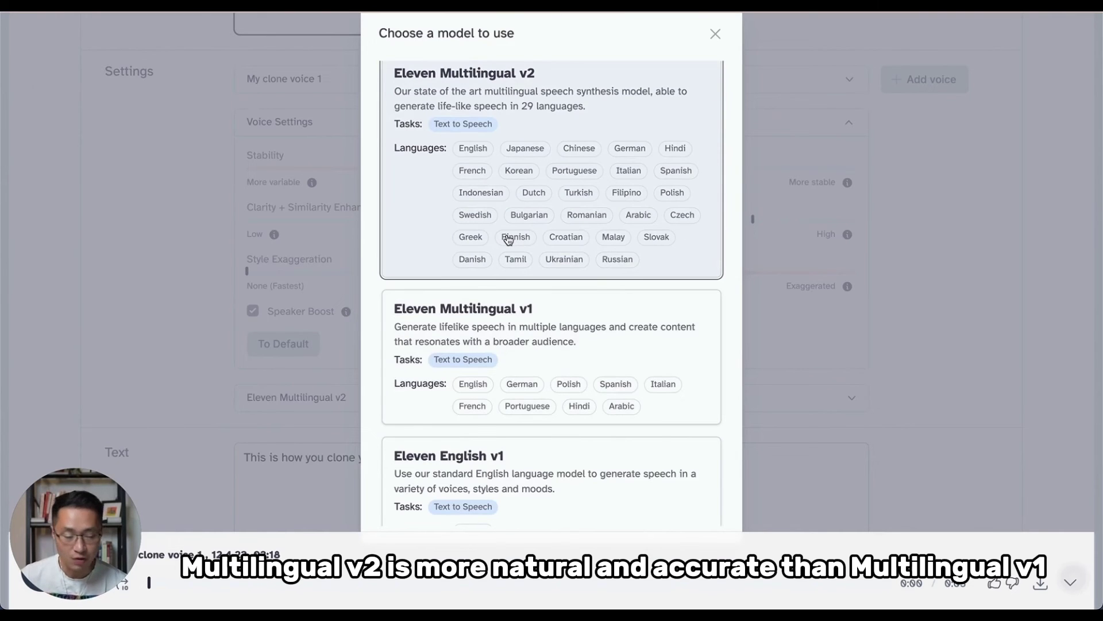
pyautogui.scroll(-1, 509, 239)
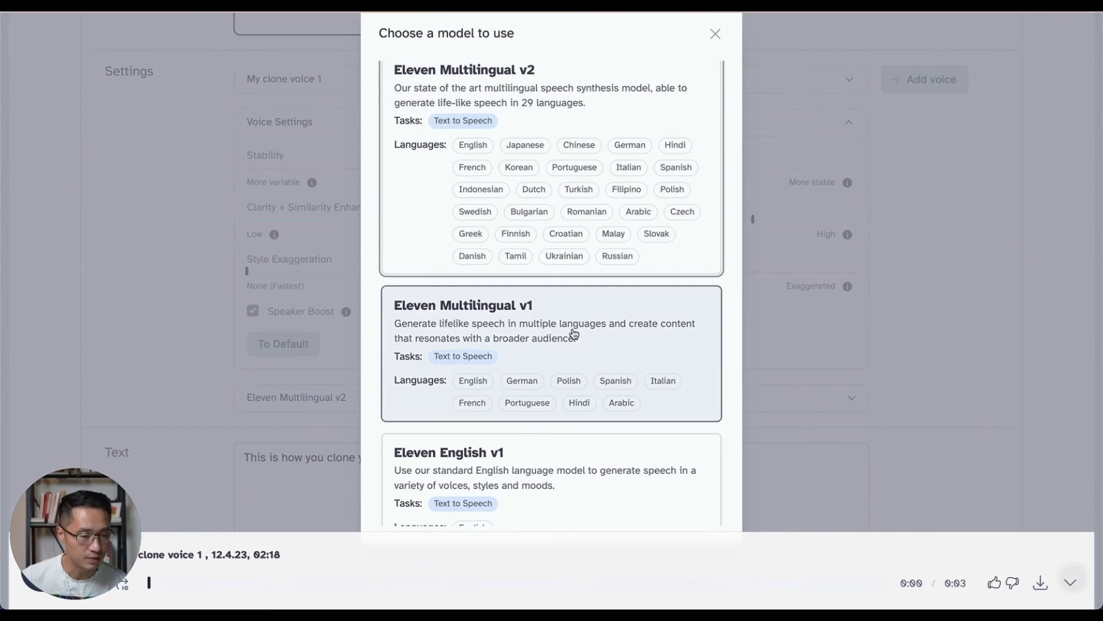
pyautogui.scroll(-3, 574, 334)
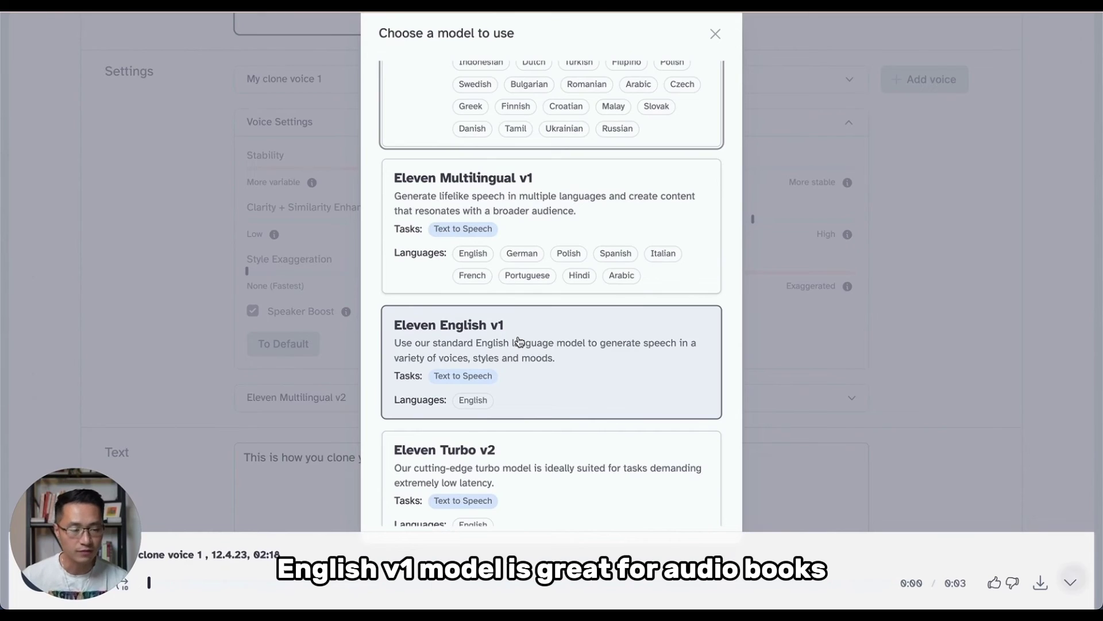
pyautogui.scroll(-1, 519, 341)
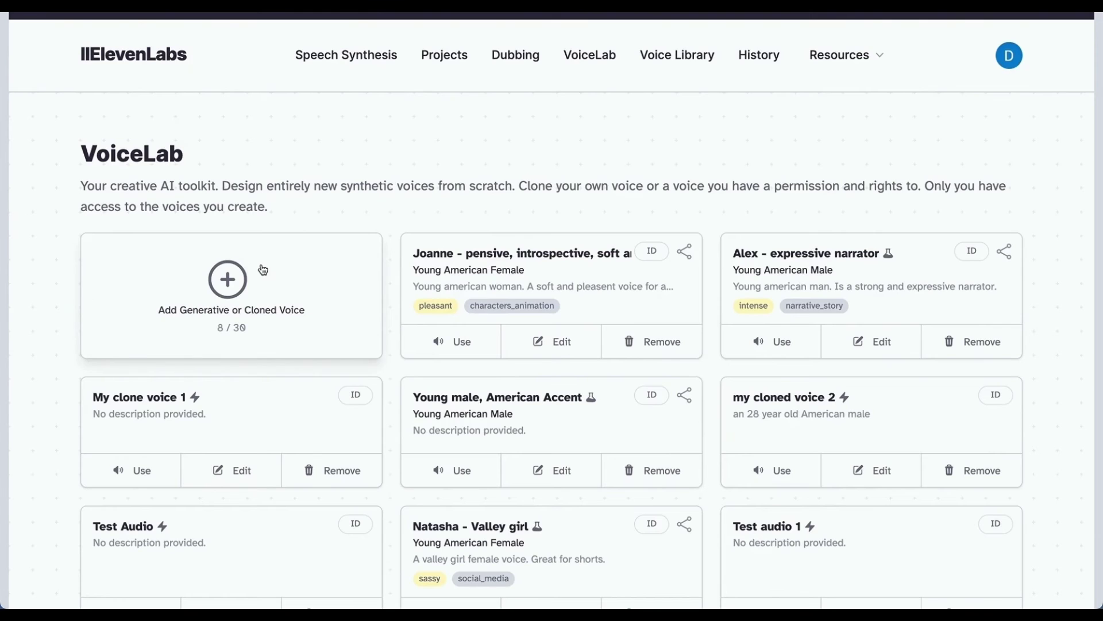
pyautogui.click(260, 268)
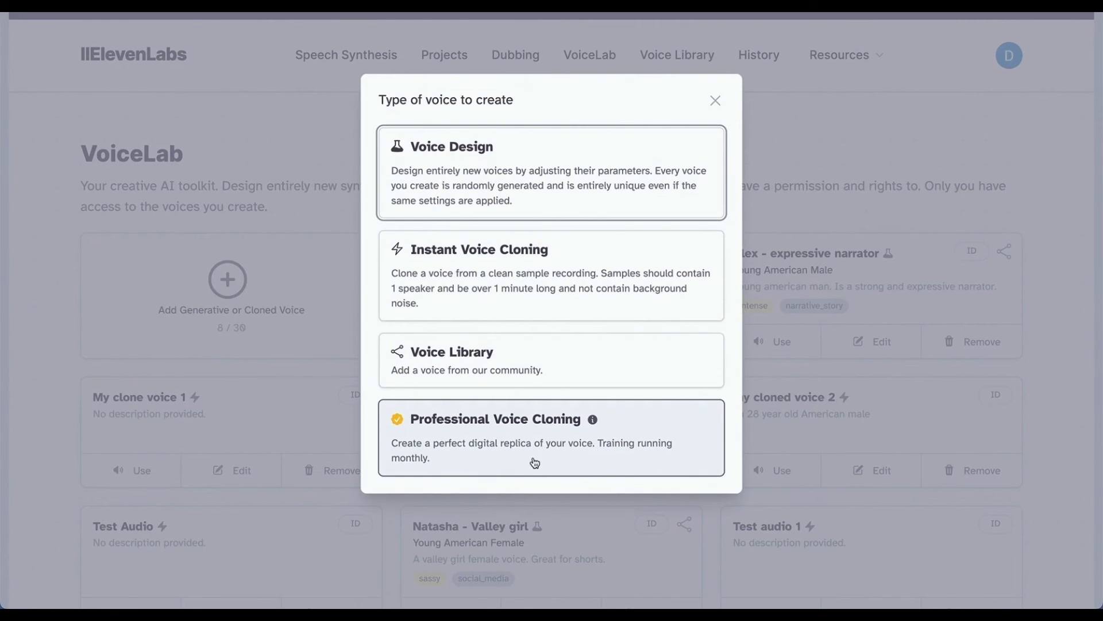
# Open Professional Voice Cloning and read its guidelines down to Verify Your Voice and the consent statement.
pyautogui.click(620, 463)
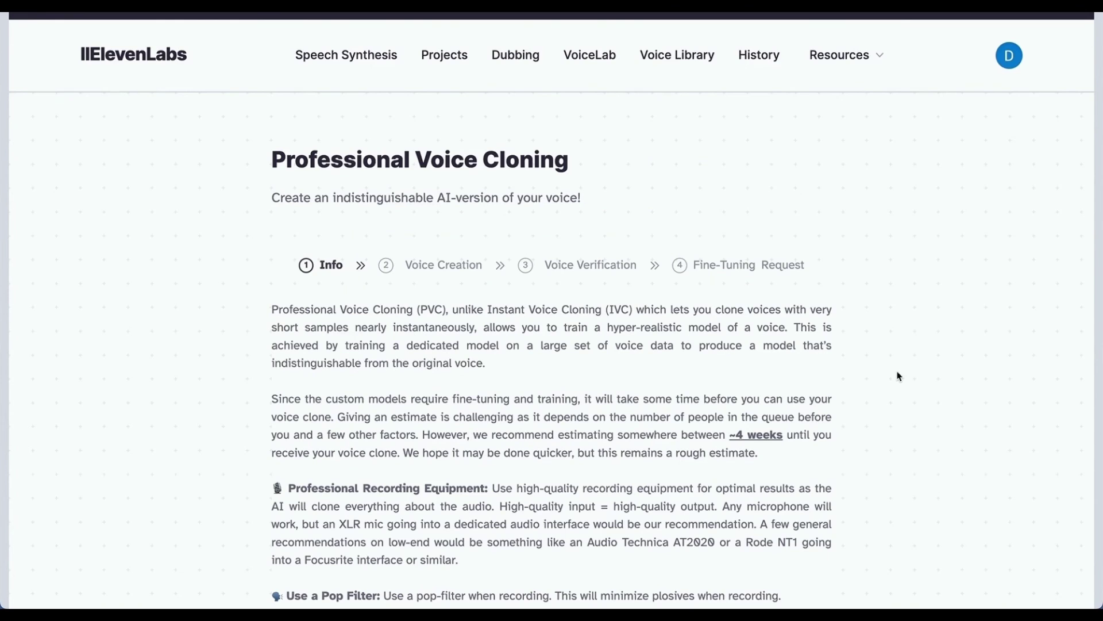
pyautogui.scroll(-3, 897, 374)
pyautogui.scroll(-3, 914, 272)
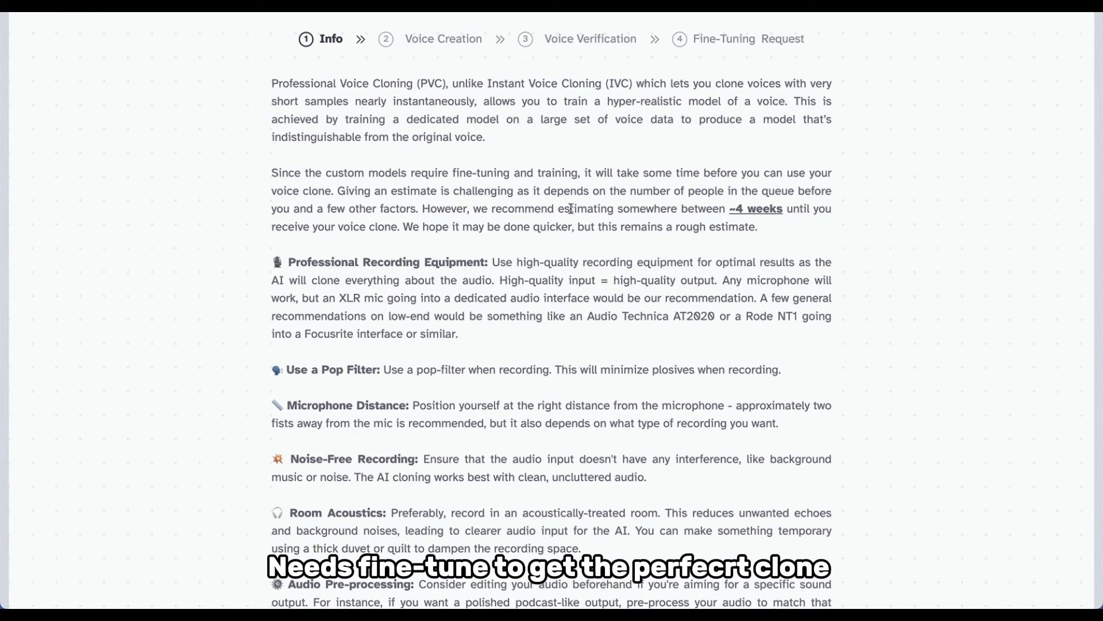
pyautogui.moveTo(1082, 287); pyautogui.dragTo(1085, 303)
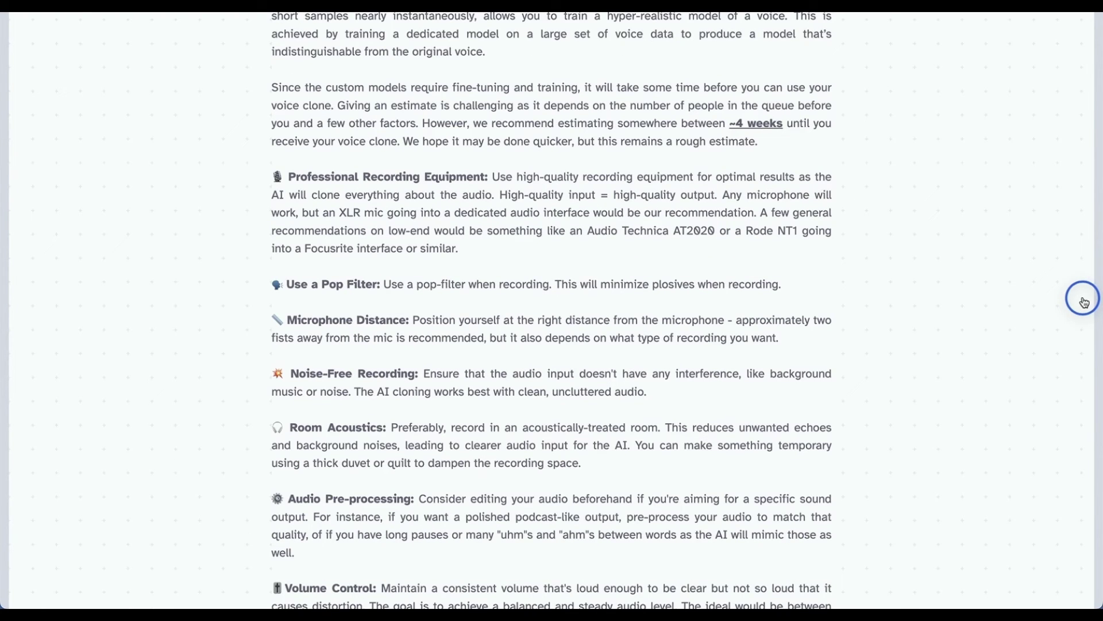
pyautogui.scroll(-1, 984, 318)
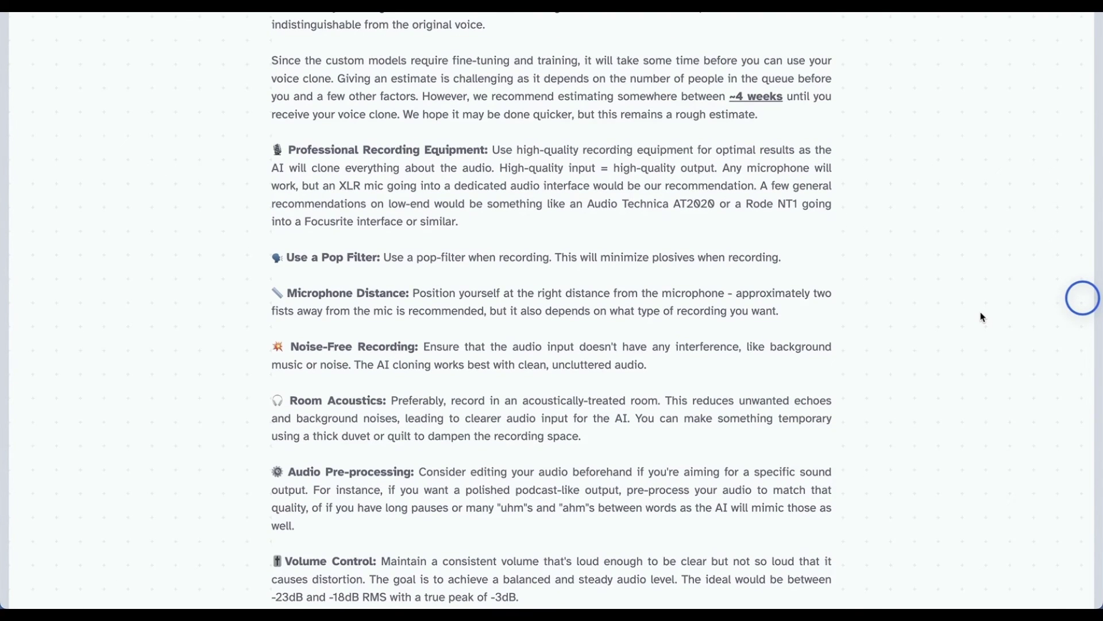
pyautogui.scroll(-2, 984, 318)
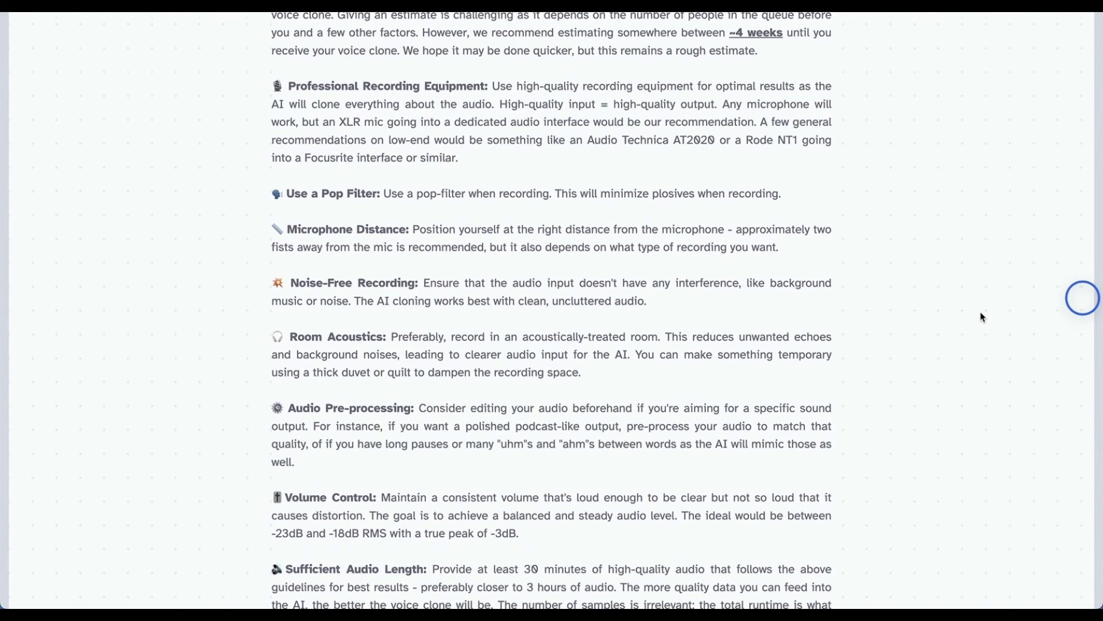
pyautogui.scroll(-5, 983, 318)
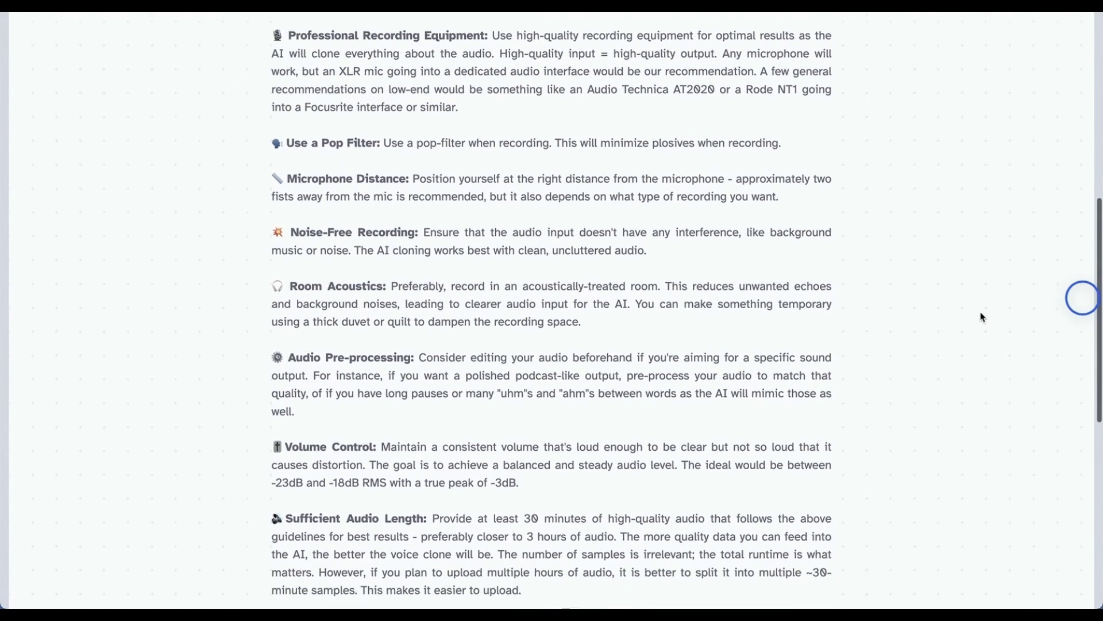
pyautogui.scroll(-5, 984, 317)
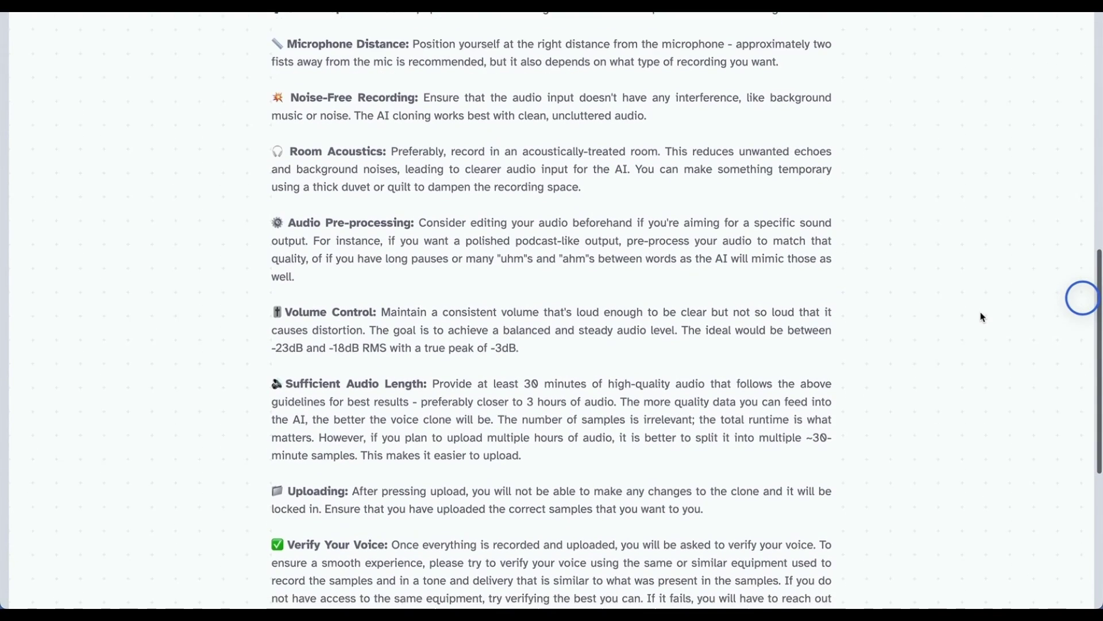
pyautogui.scroll(-3, 984, 317)
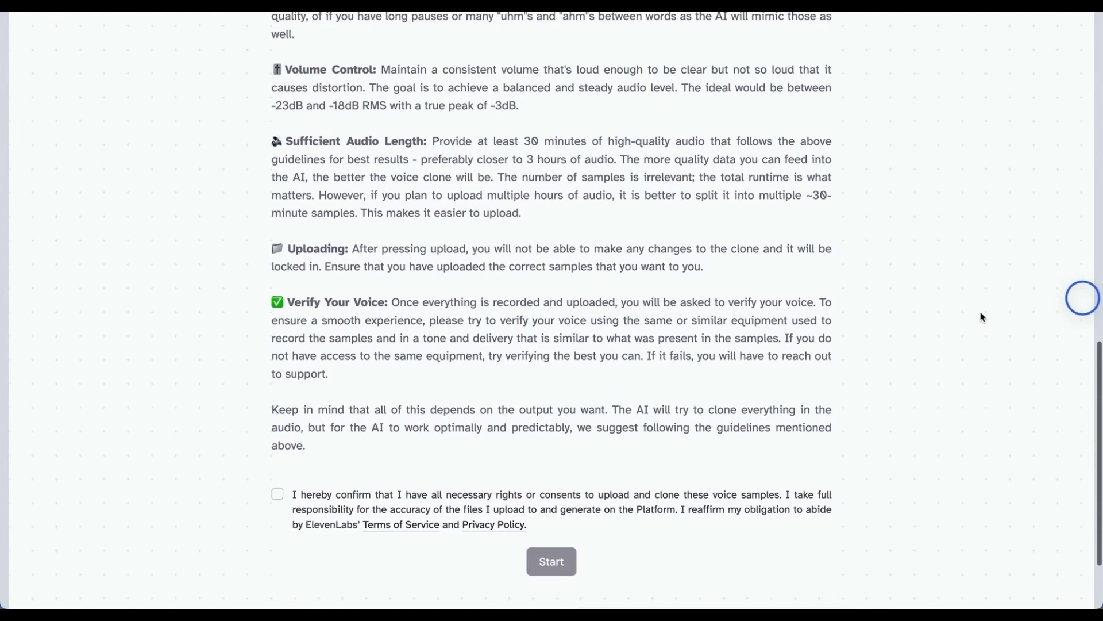